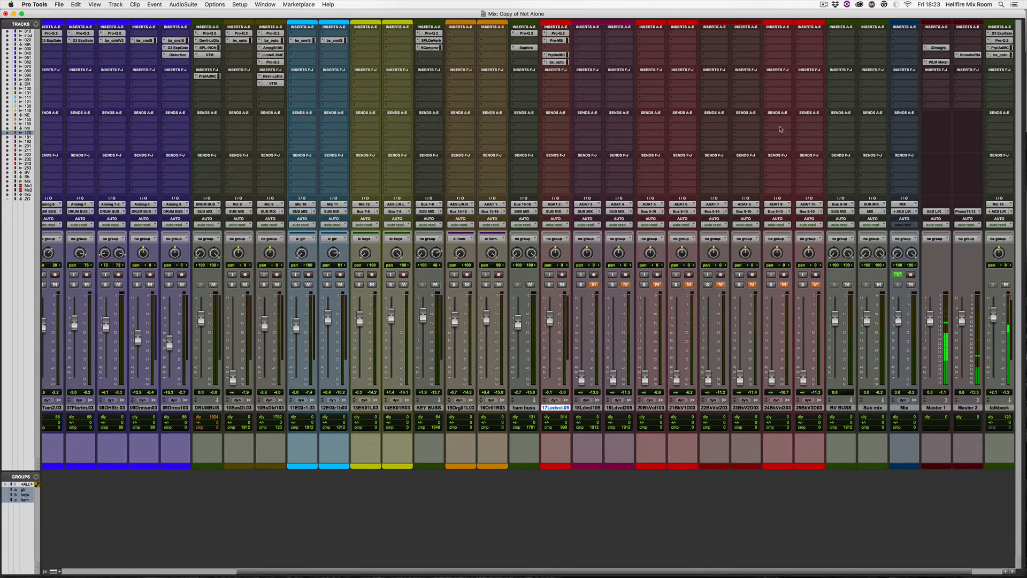
- Add a FabFilter Pro-Q 2 equalizer to the first insert of the Mix track and play the song through it
left_click(901, 36)
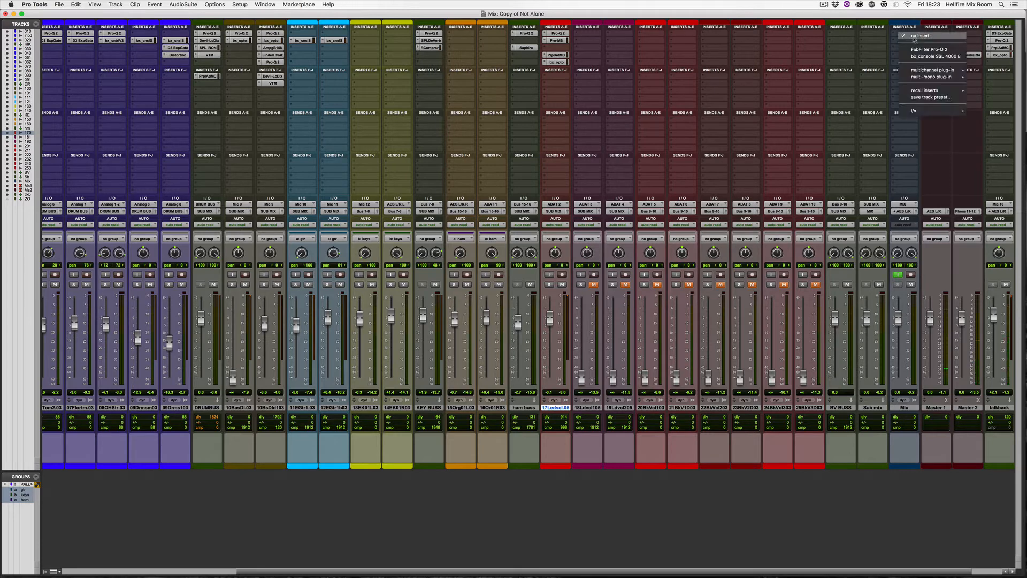
left_click(915, 50)
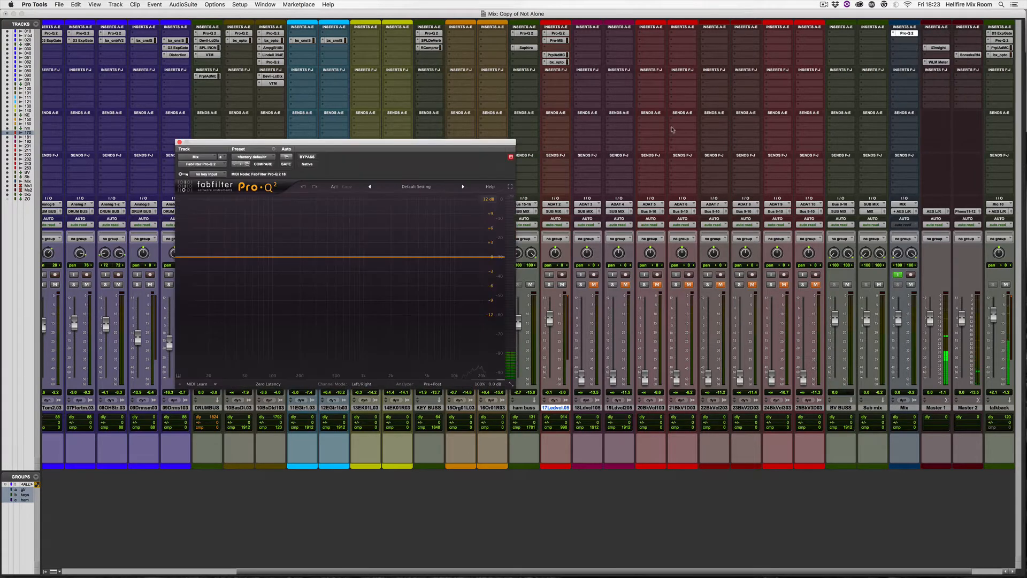
left_click_drag(354, 148, 536, 101)
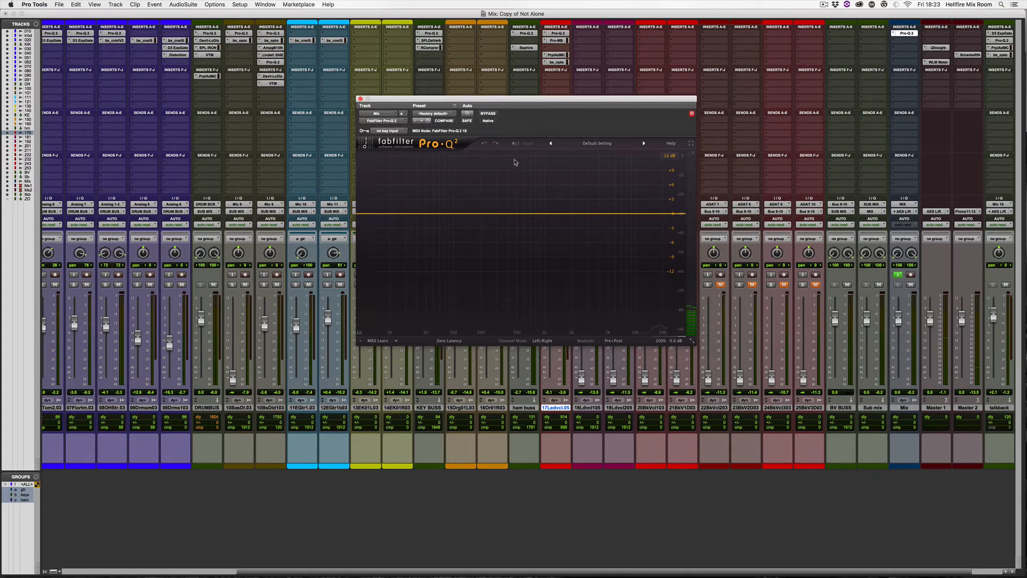
key("space")
key("space")
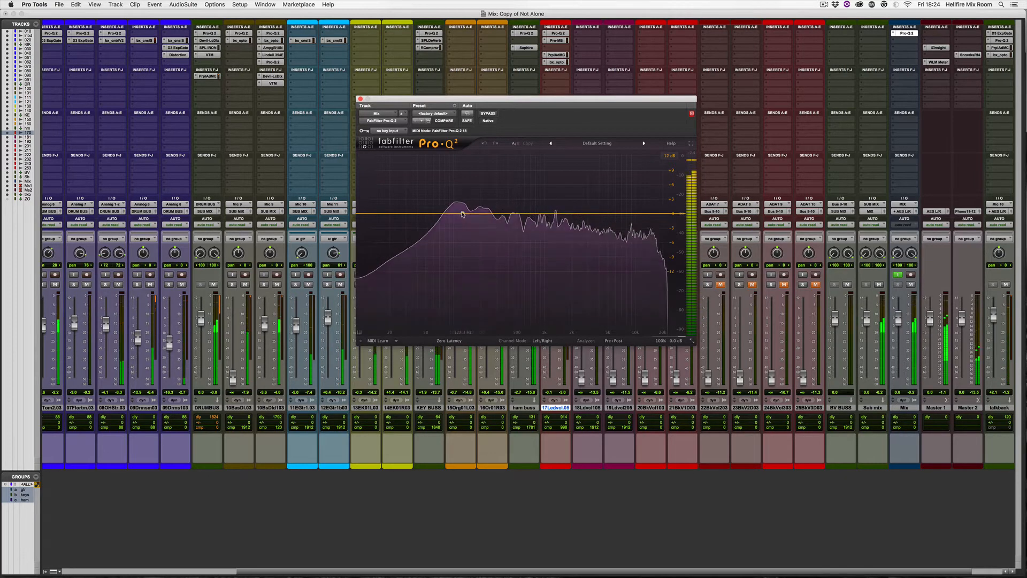
- Add a bell band with about 2 dB of gain and audition it soloed from the lows up to about 240 Hz
left_click_drag(442, 214, 420, 198)
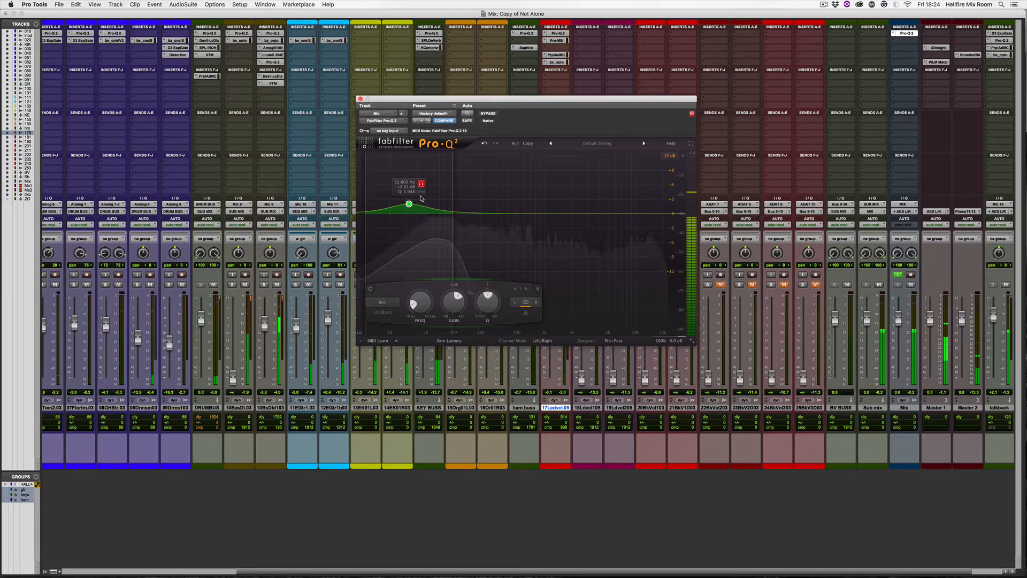
left_click_drag(421, 198, 448, 201)
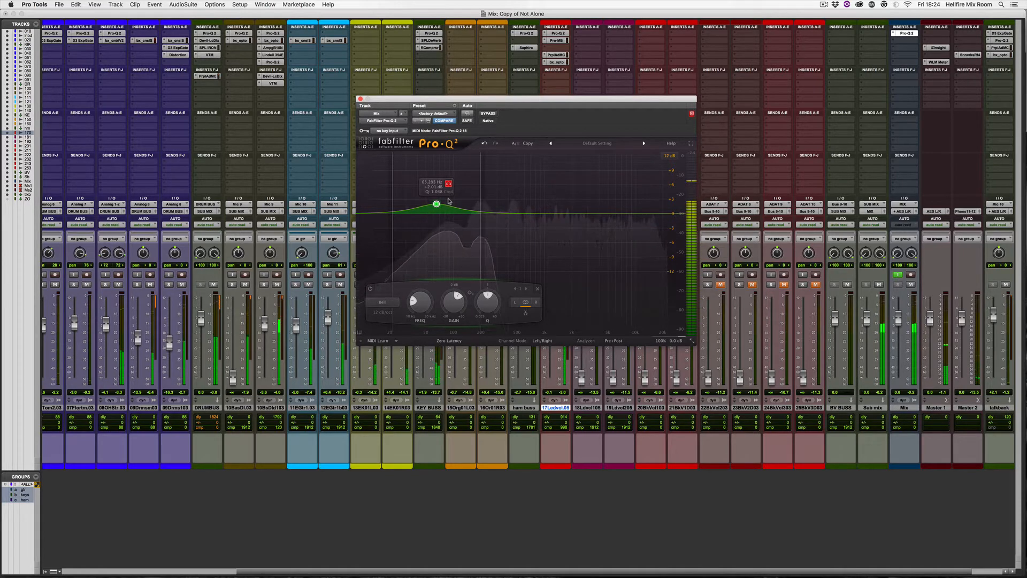
left_click_drag(448, 201, 450, 201)
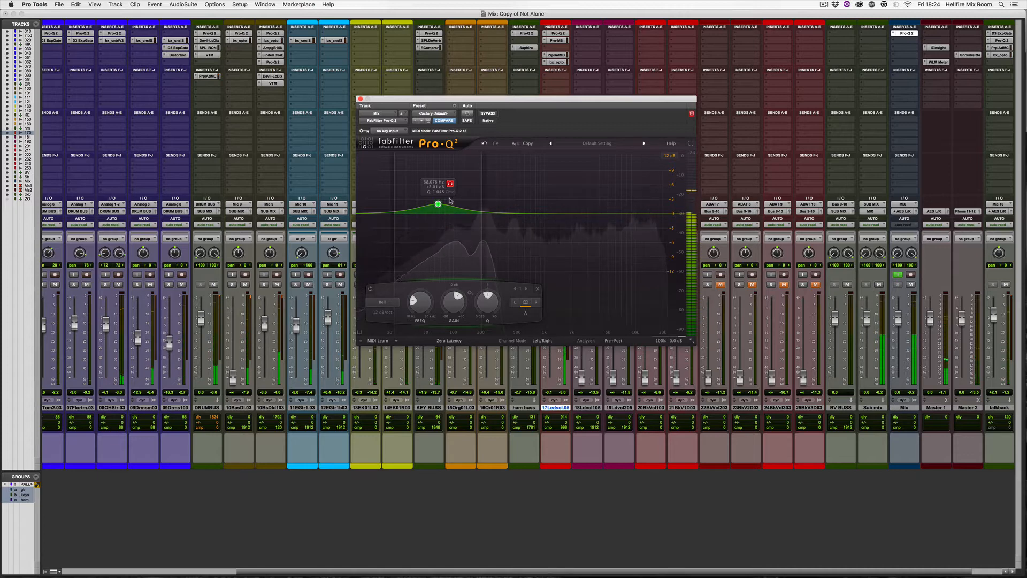
left_click_drag(450, 201, 502, 209)
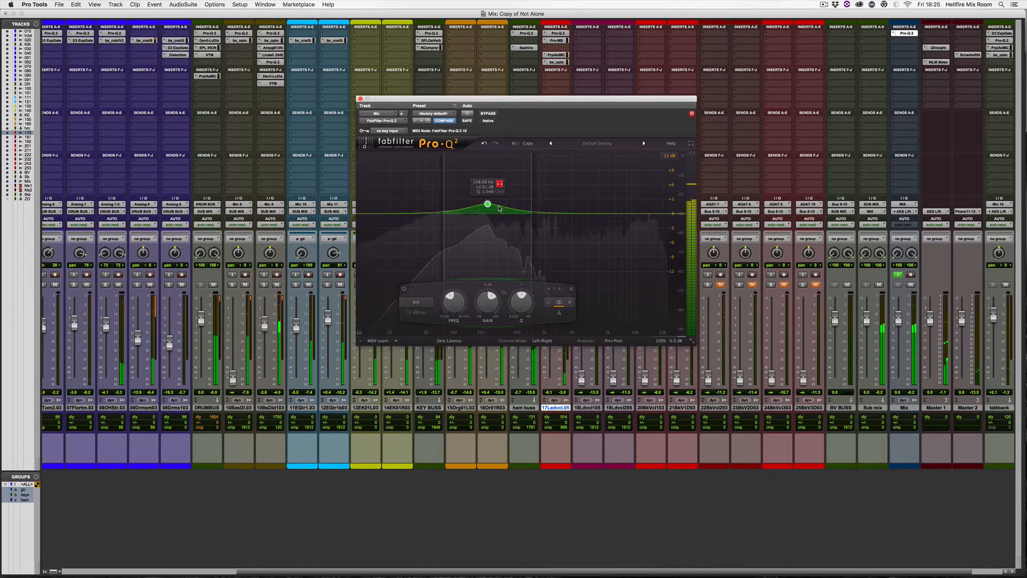
- Sweep the soloed bell band through the mids around 720 Hz and up into the highs to audition each range
left_click_drag(499, 208, 543, 212)
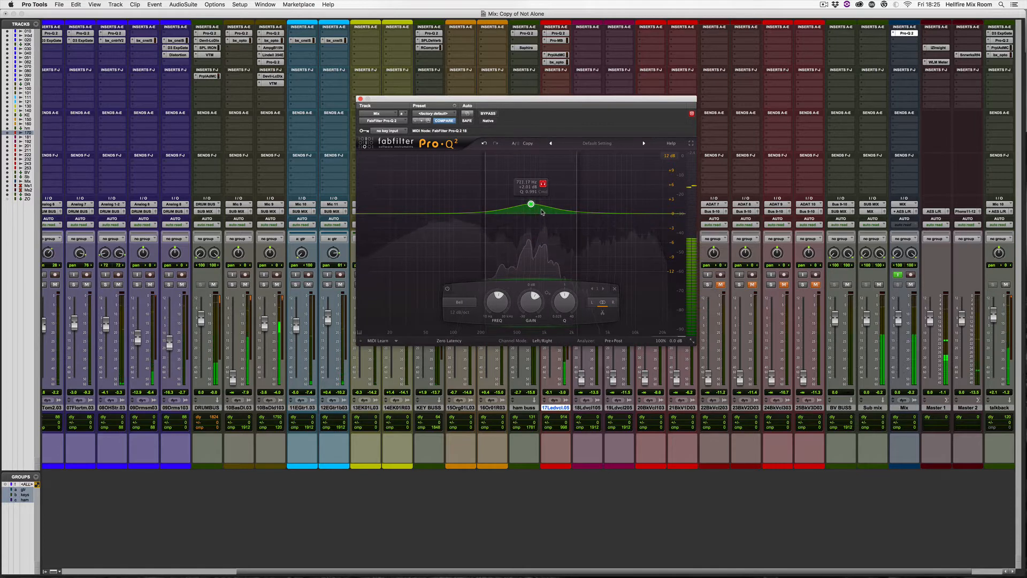
left_click_drag(542, 212, 536, 213)
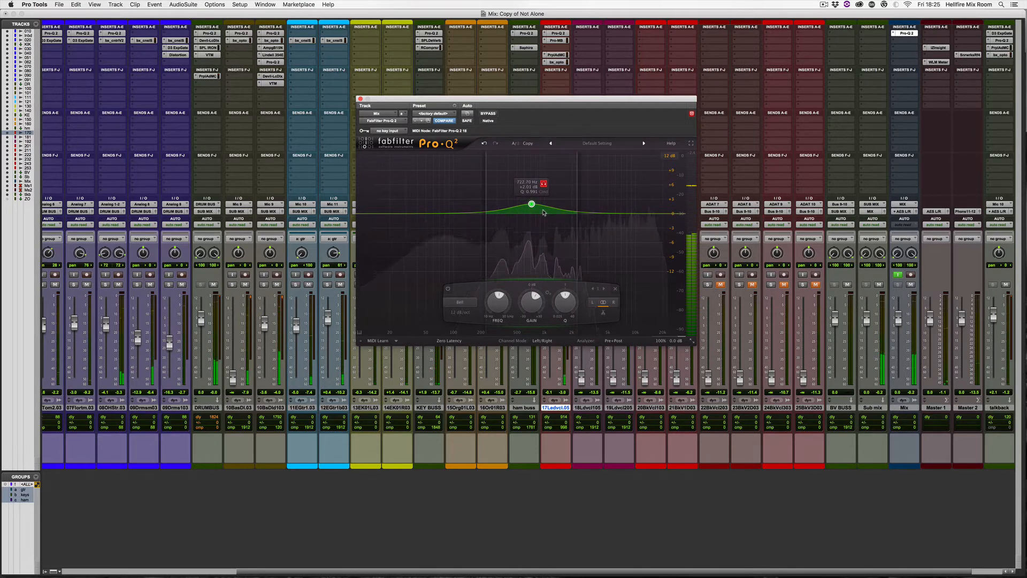
left_click_drag(543, 213, 543, 212)
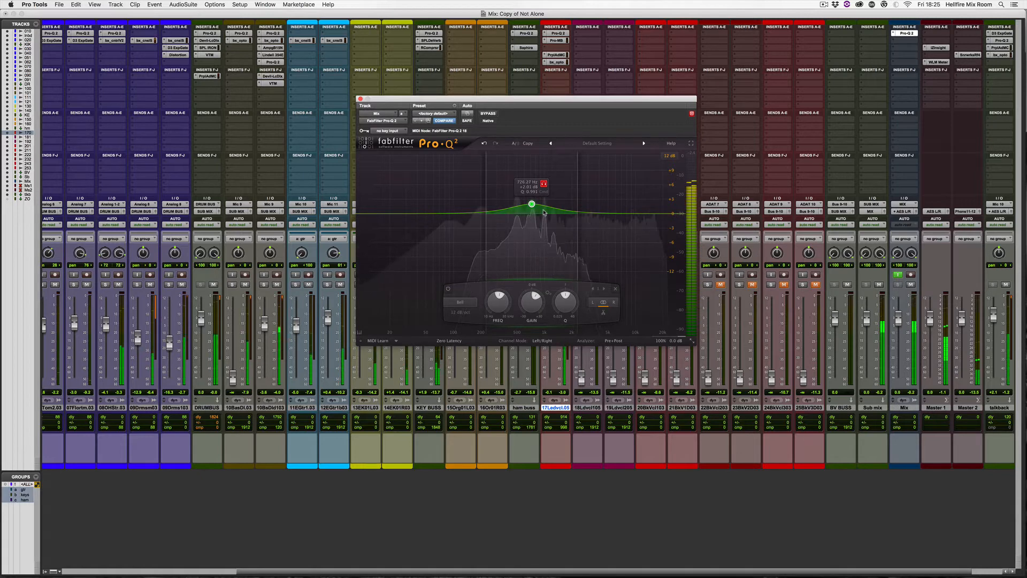
left_click_drag(543, 212, 613, 215)
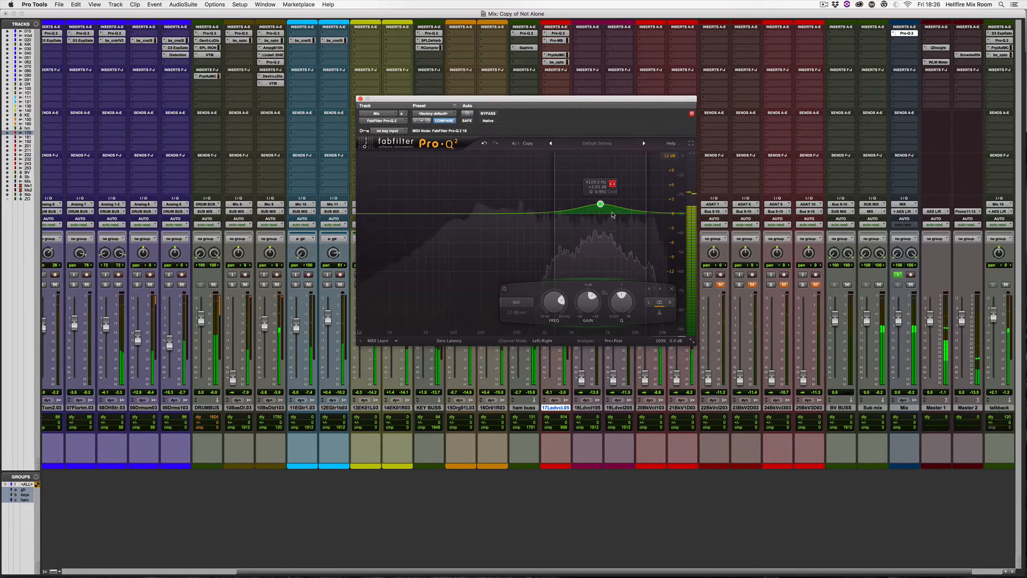
left_click_drag(615, 215, 553, 214)
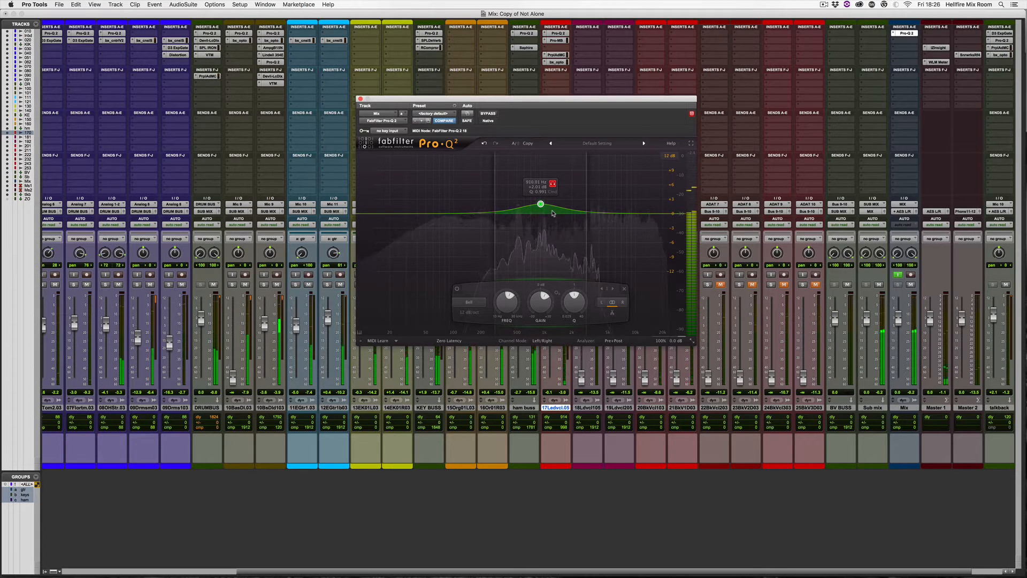
mouse_move(553, 213)
left_mouse_down()
mouse_move(529, 215)
mouse_move(563, 214)
left_mouse_up()
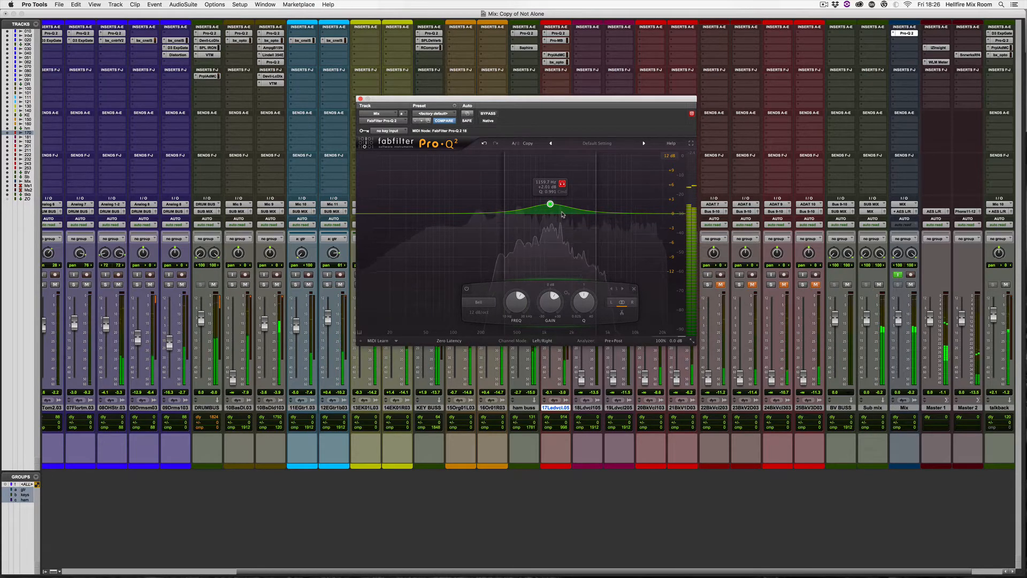
left_click_drag(562, 214, 651, 216)
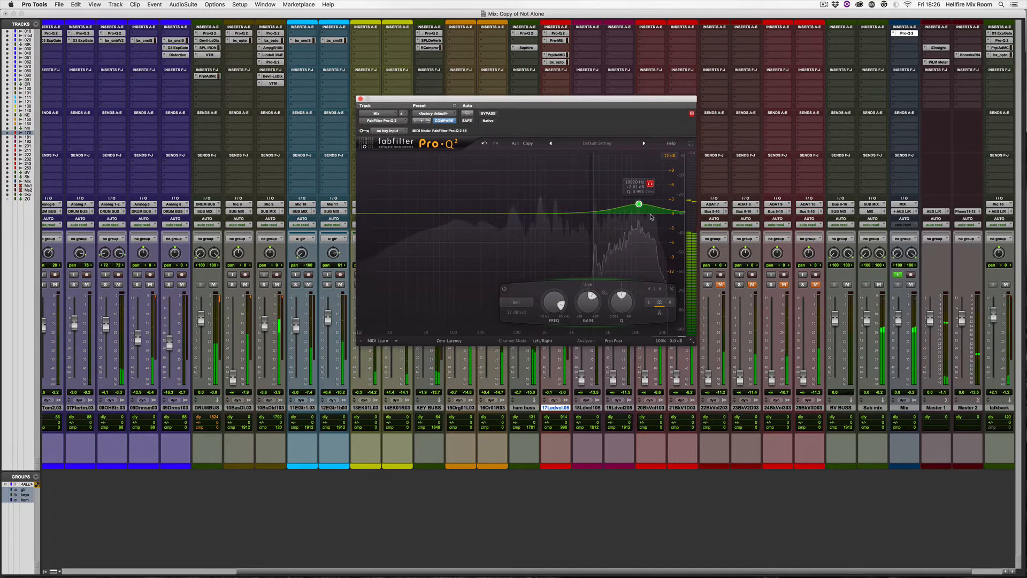
- Boost the bell band by about 5 dB around 345 Hz and compare the mix with the equalizer bypassed
left_click_drag(638, 204, 576, 215)
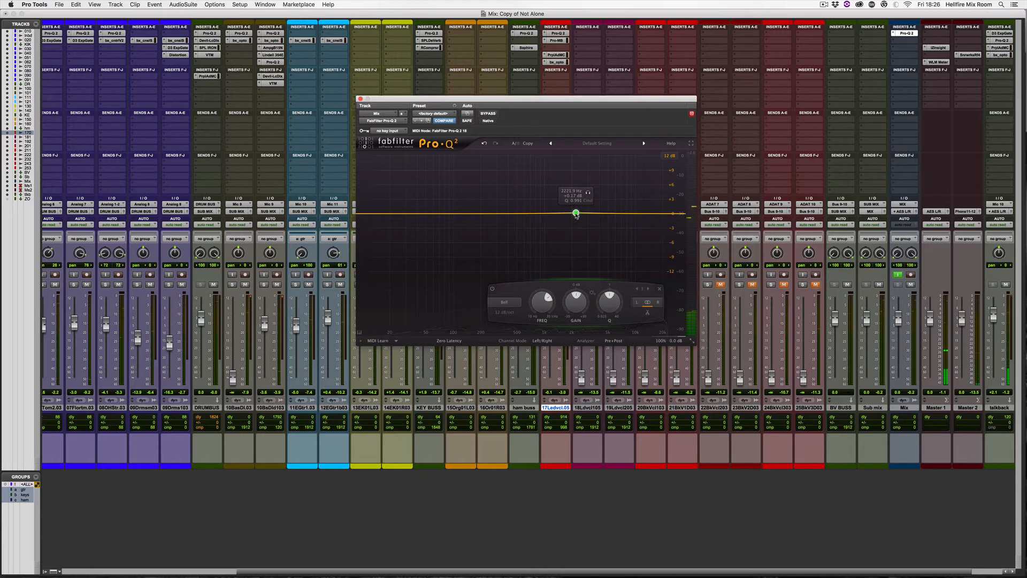
left_click_drag(576, 214, 502, 190)
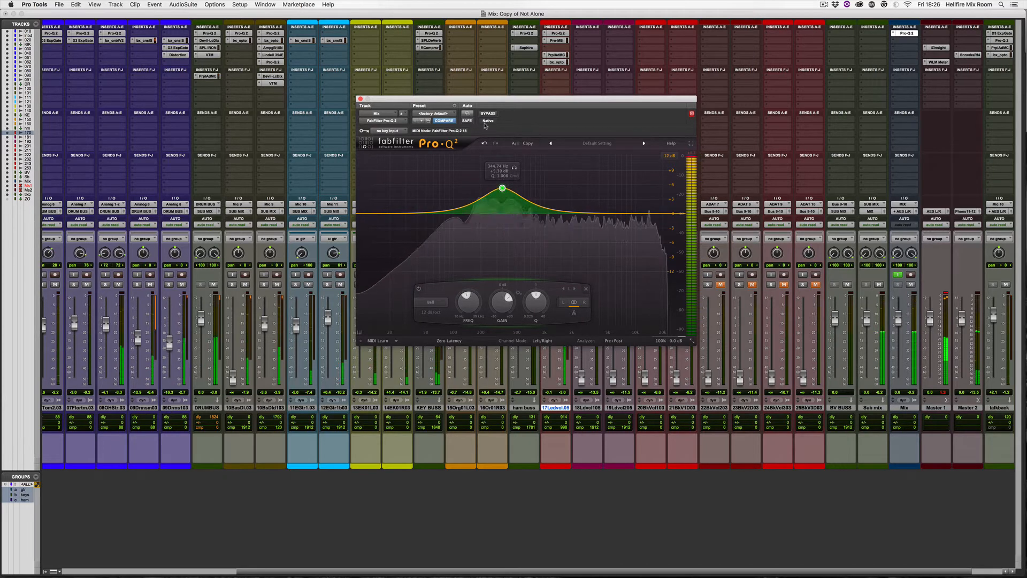
left_click(488, 113)
left_click(488, 114)
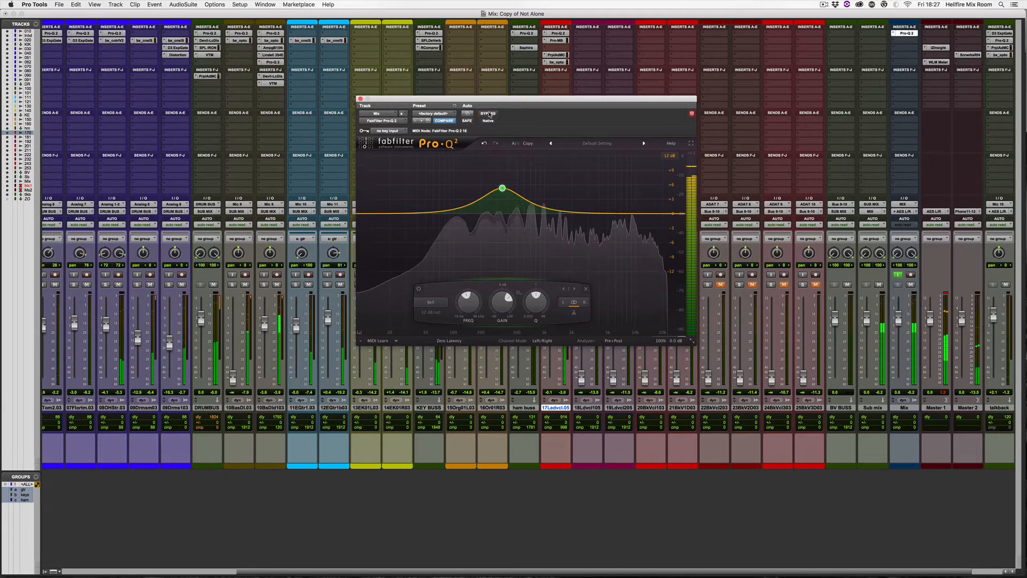
- Change the bell band to a cut of about 1.2 dB around 345 Hz and compare it against bypass
left_click_drag(501, 189, 501, 220)
left_click(488, 114)
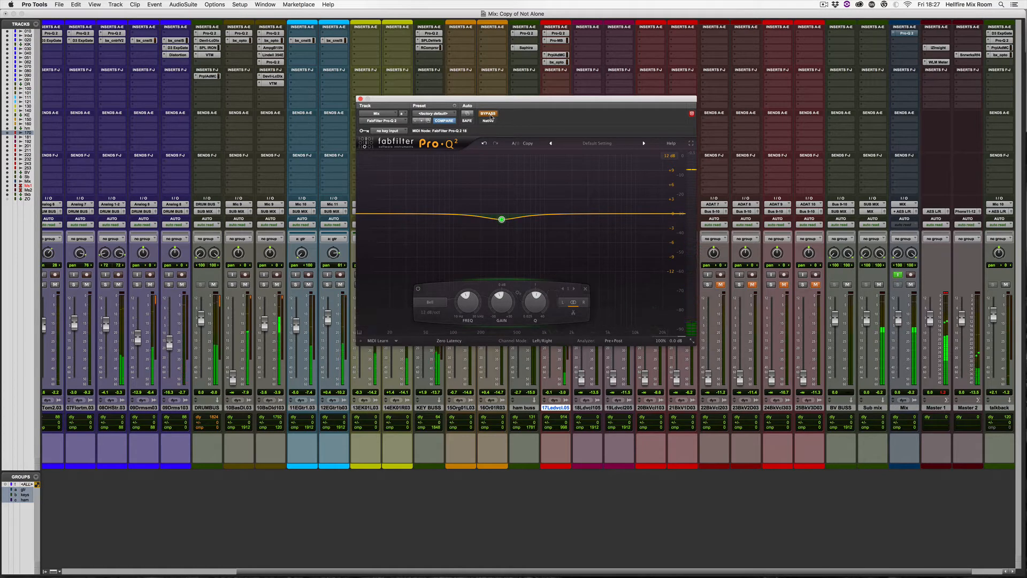
left_click(488, 114)
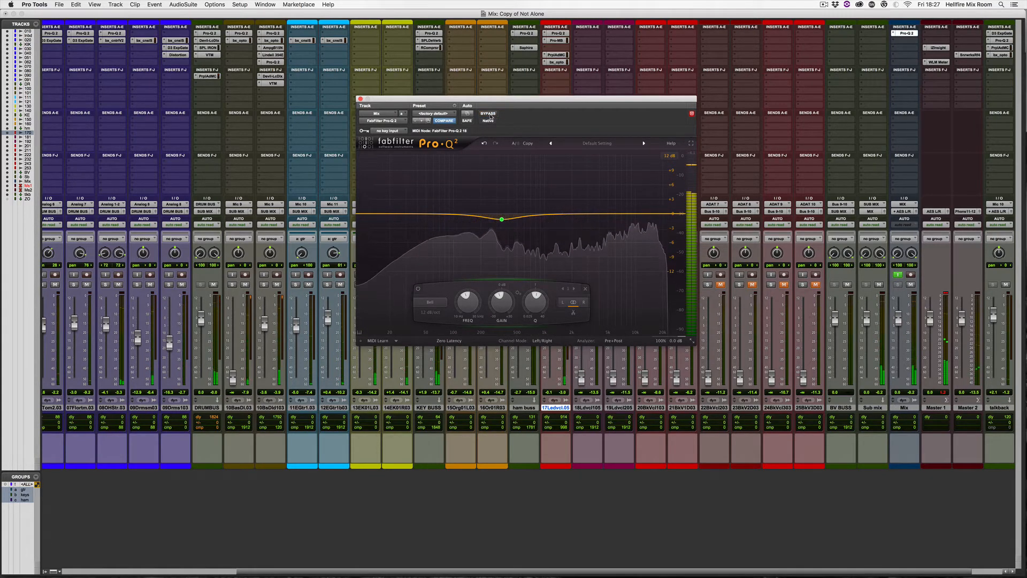
left_click(488, 114)
left_click(489, 115)
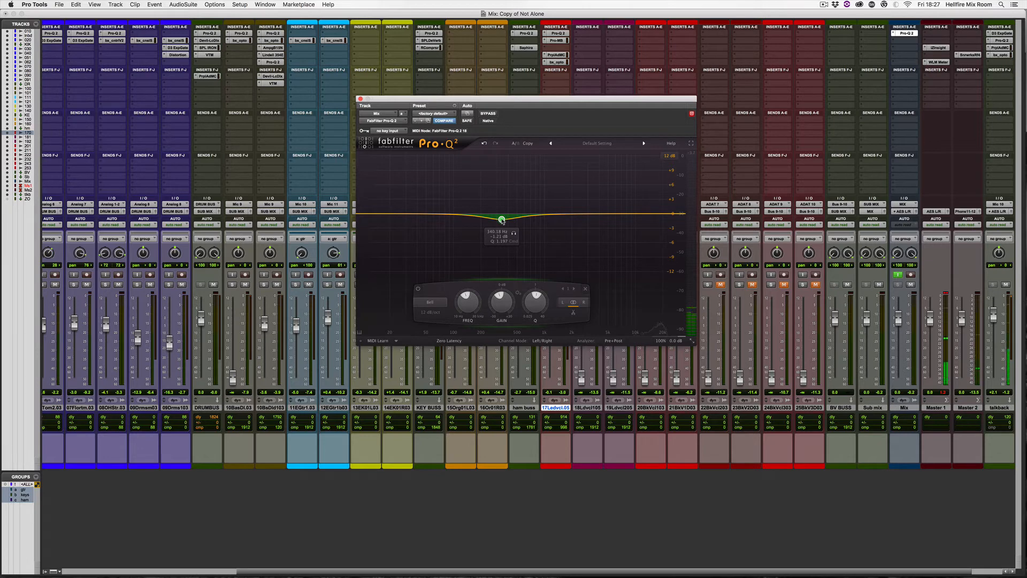
- Try the bell band as a cut of about 8 dB and a boost of about 3.4 dB, and delete it
left_click_drag(503, 221, 502, 261)
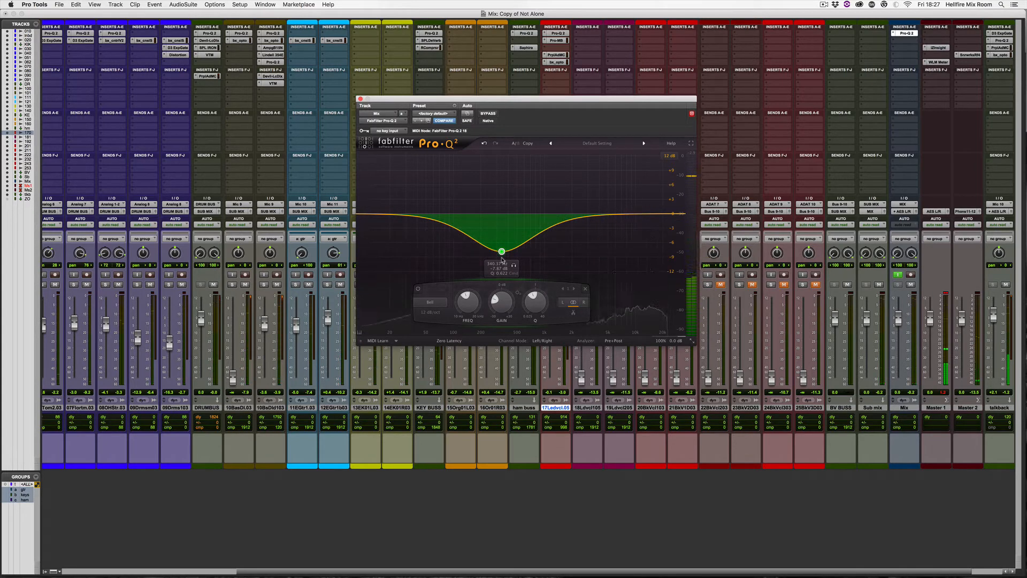
left_click_drag(502, 259, 500, 199)
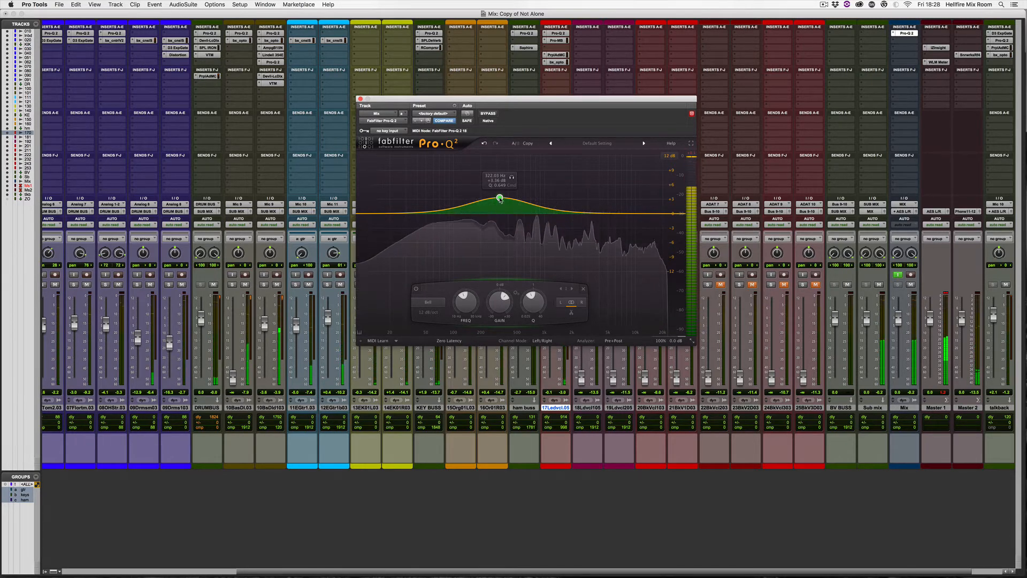
left_click(583, 289)
key("space")
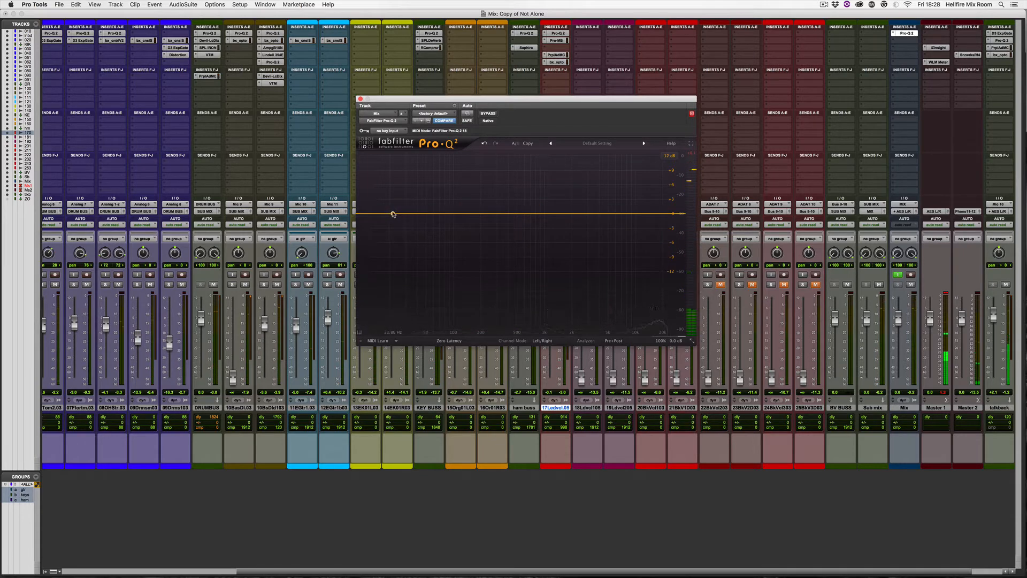
- Add a low-cut band with an 18 dB/oct slope and set its frequency to about 22 Hz by ear
left_click_drag(393, 214, 387, 217)
mouse_move(421, 230)
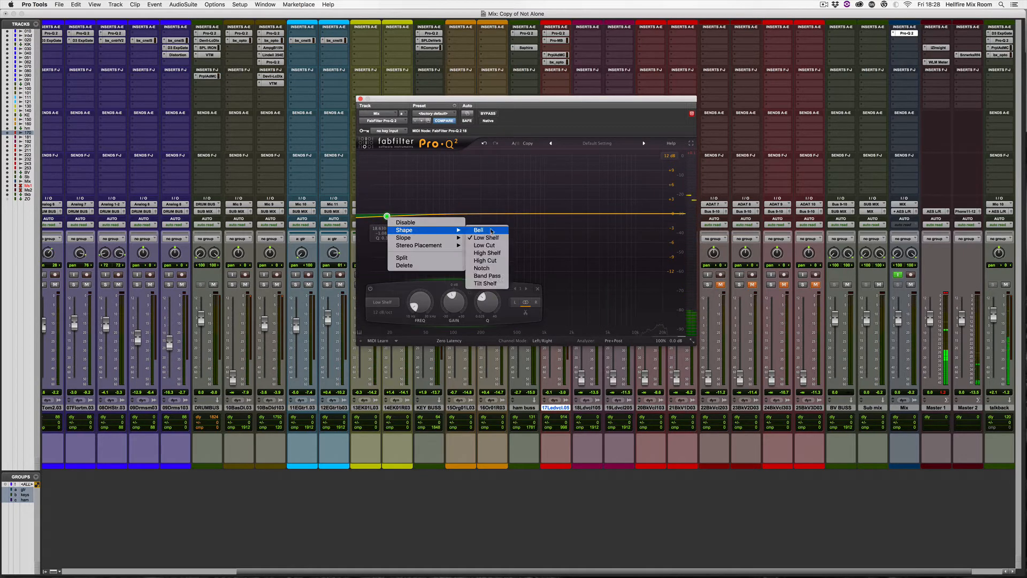
left_click(485, 245)
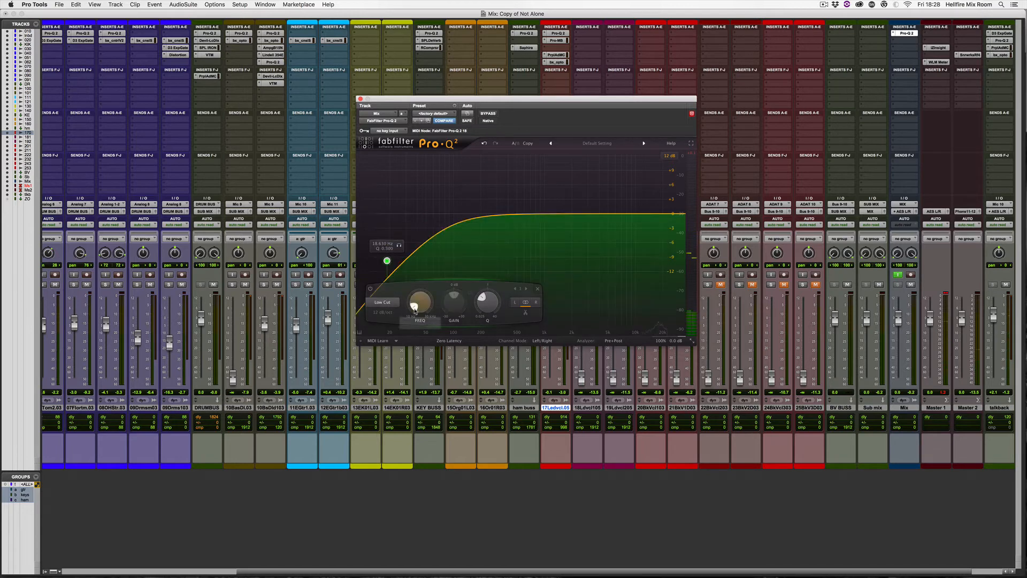
left_click(381, 312)
left_click(390, 232)
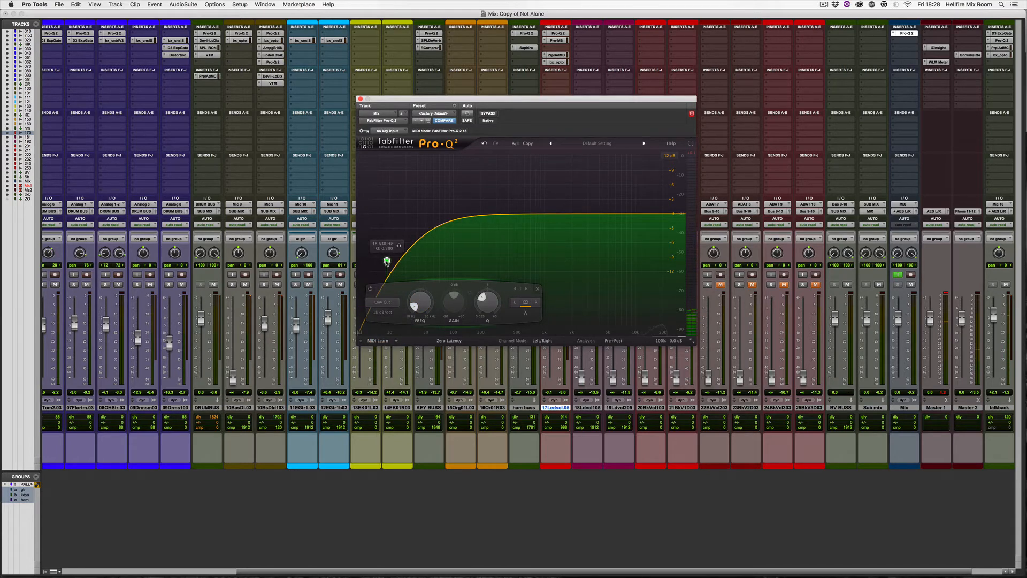
left_click_drag(386, 261, 377, 217)
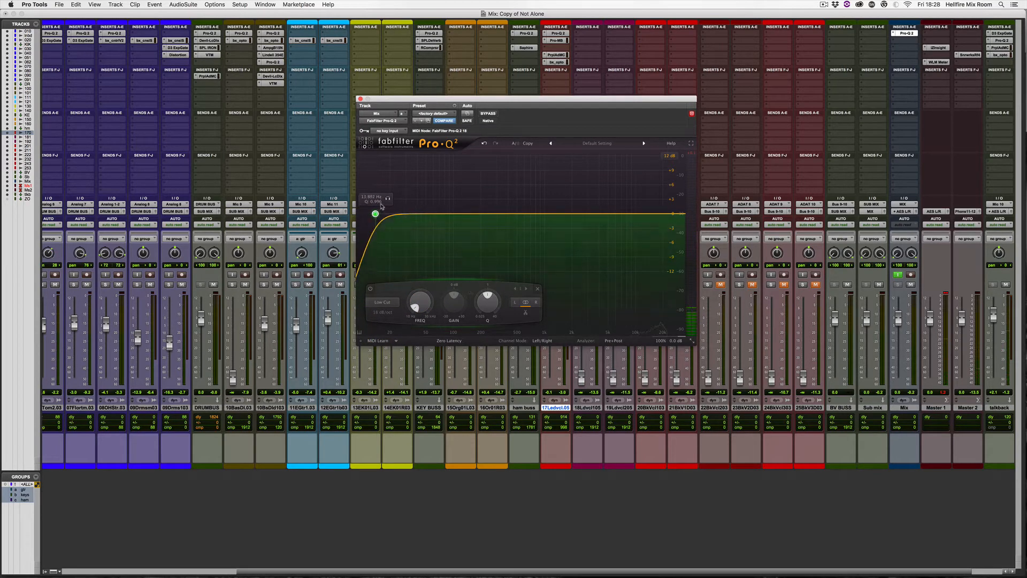
key("space")
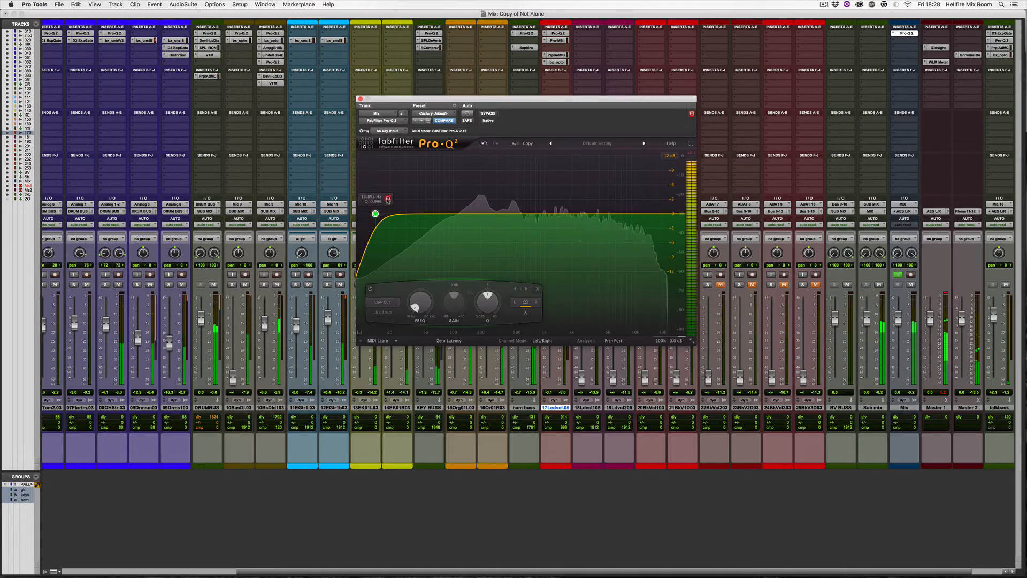
mouse_move(389, 200)
left_mouse_down()
mouse_move(409, 199)
mouse_move(393, 212)
left_mouse_up()
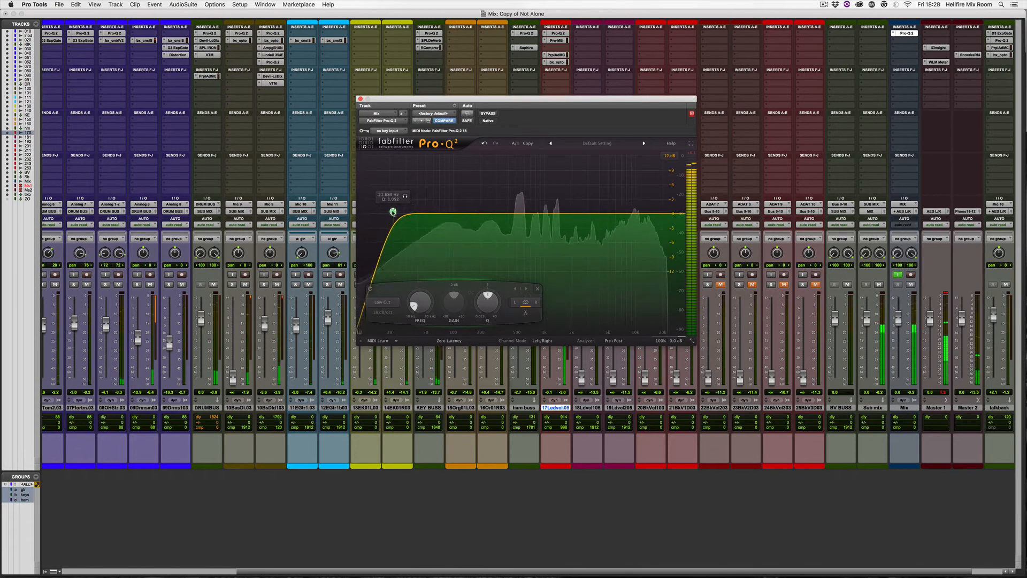
- Compare the mix with the low-cut band disabled and enabled, leaving it on, and reposition the equalizer window
left_click(370, 289)
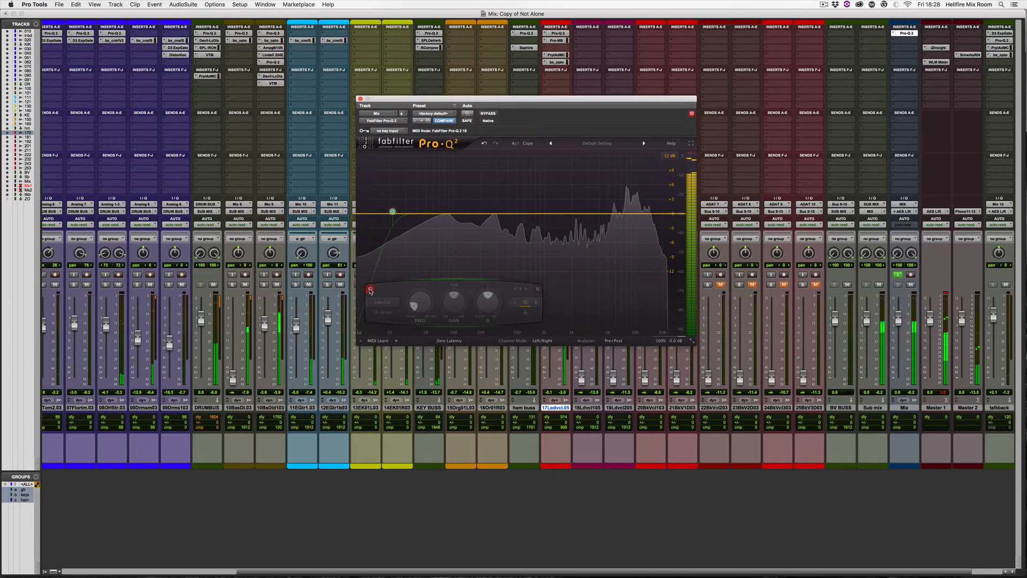
left_click(370, 289)
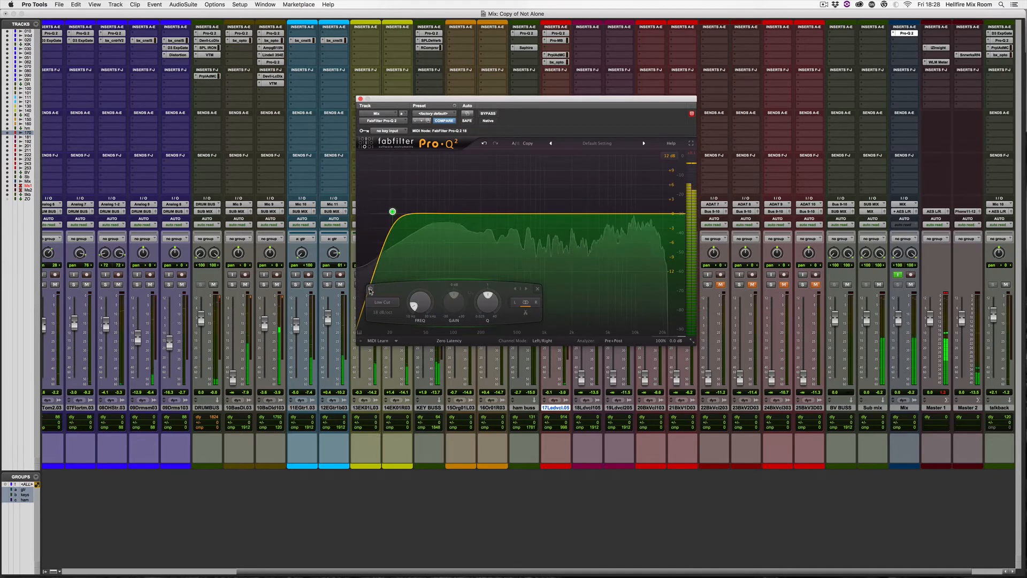
left_click(370, 289)
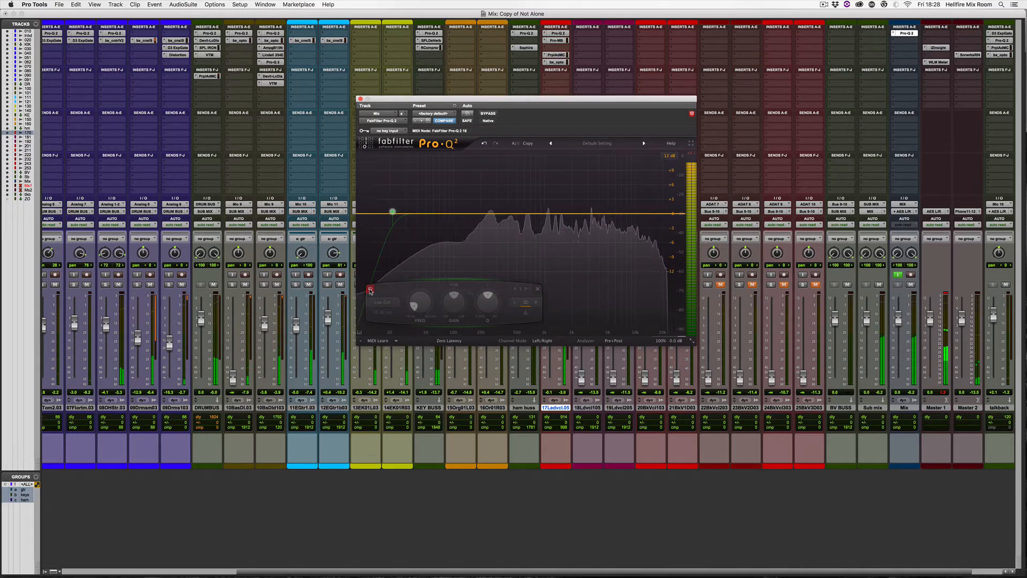
left_click(369, 289)
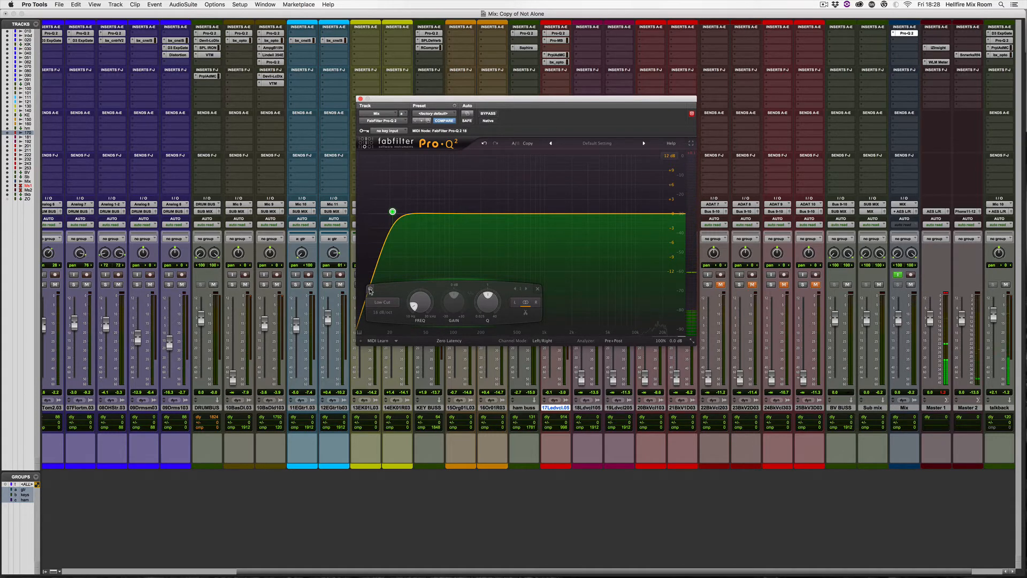
left_click_drag(454, 101, 436, 124)
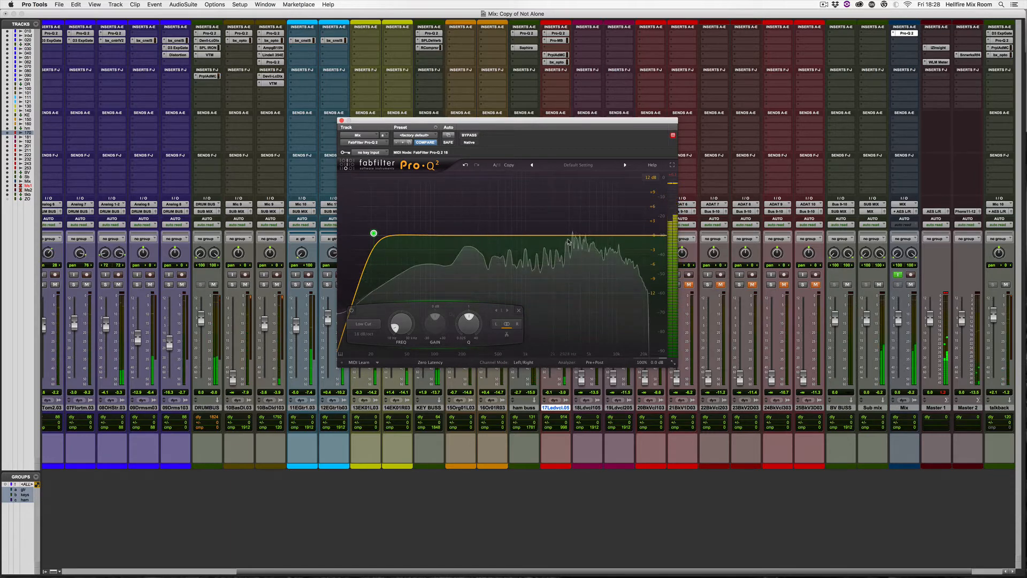
- Add a bell cut of about 1.6 dB near 2.2 kHz and a bell boost of about 1.3 dB near 1 kHz
mouse_move(552, 235)
left_mouse_down()
mouse_move(579, 214)
mouse_move(556, 223)
mouse_move(556, 250)
left_mouse_up()
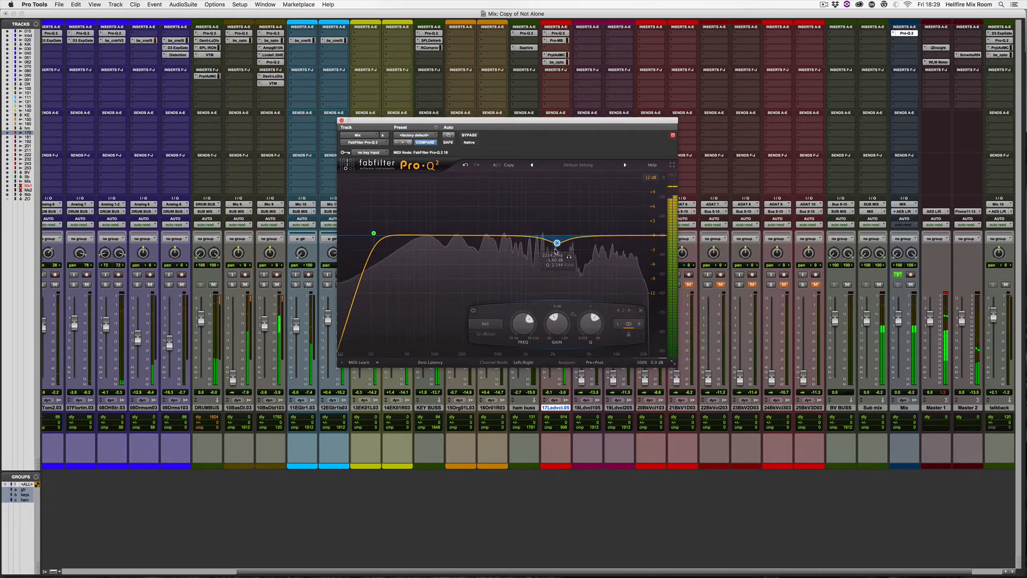
key("space")
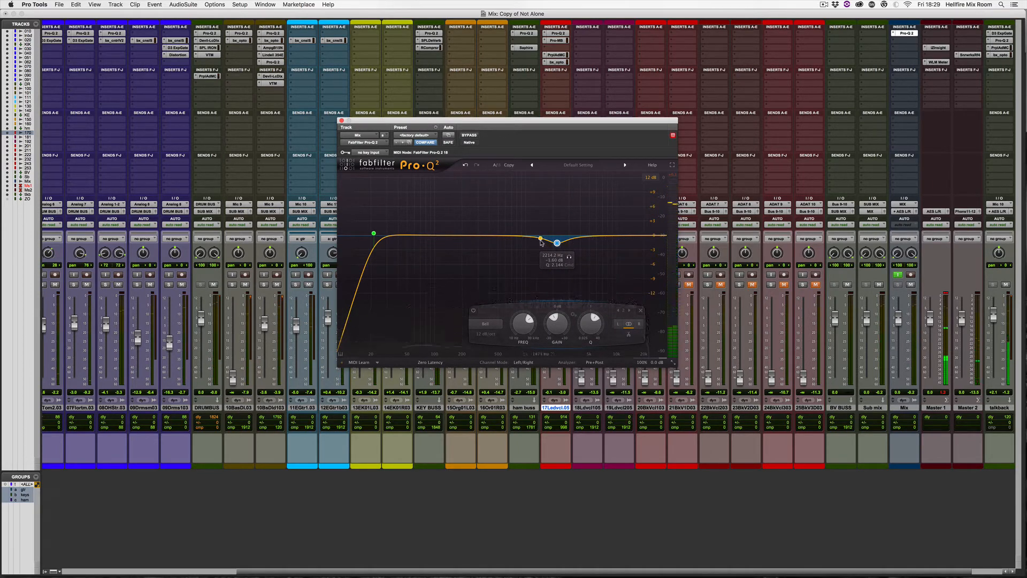
key("space")
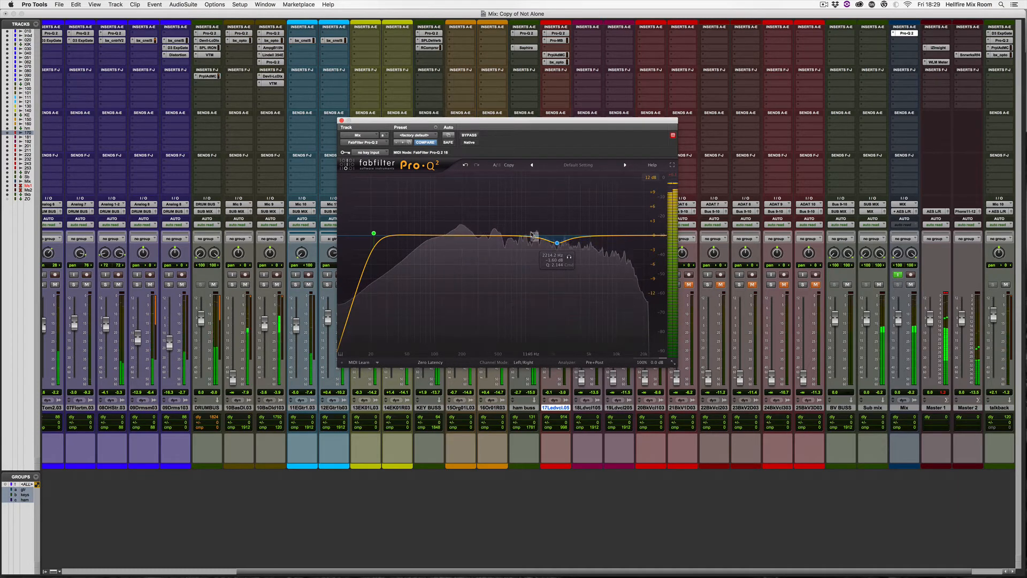
left_click_drag(528, 236, 527, 233)
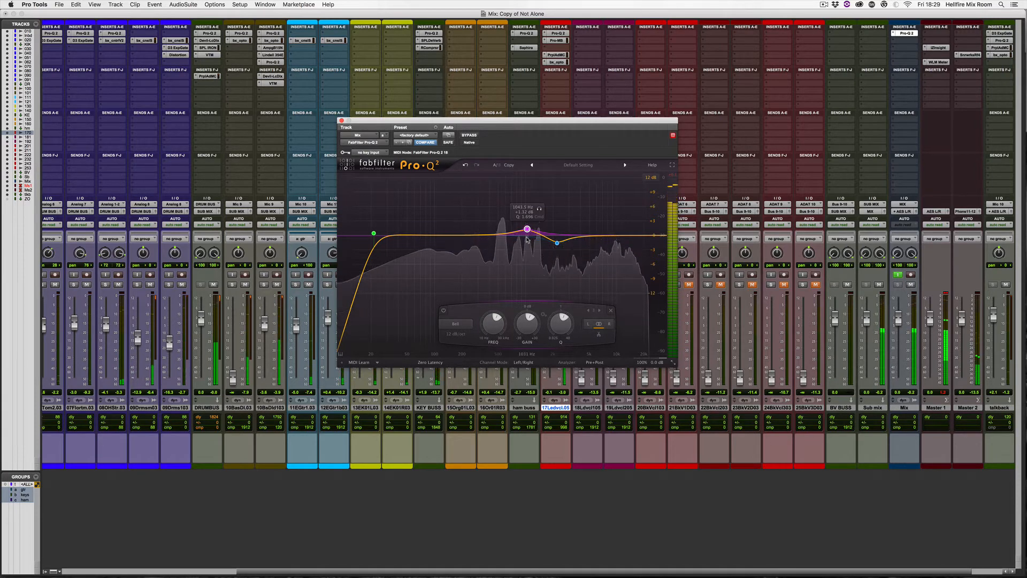
- Audition the low end and add bell boosts of about 2 dB near 92 Hz and about 1 dB near 147 Hz
left_click_drag(478, 241, 478, 242)
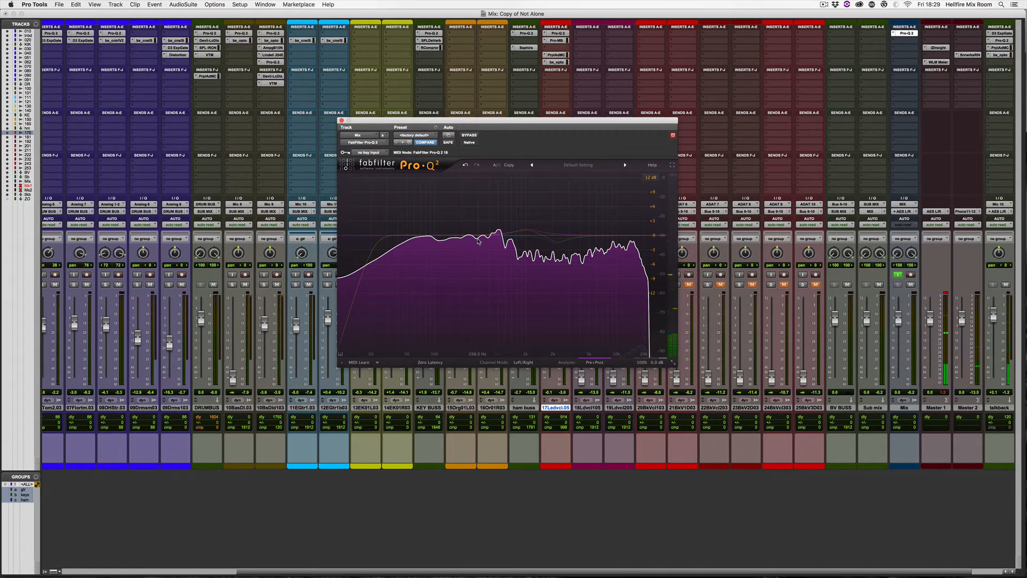
key("space")
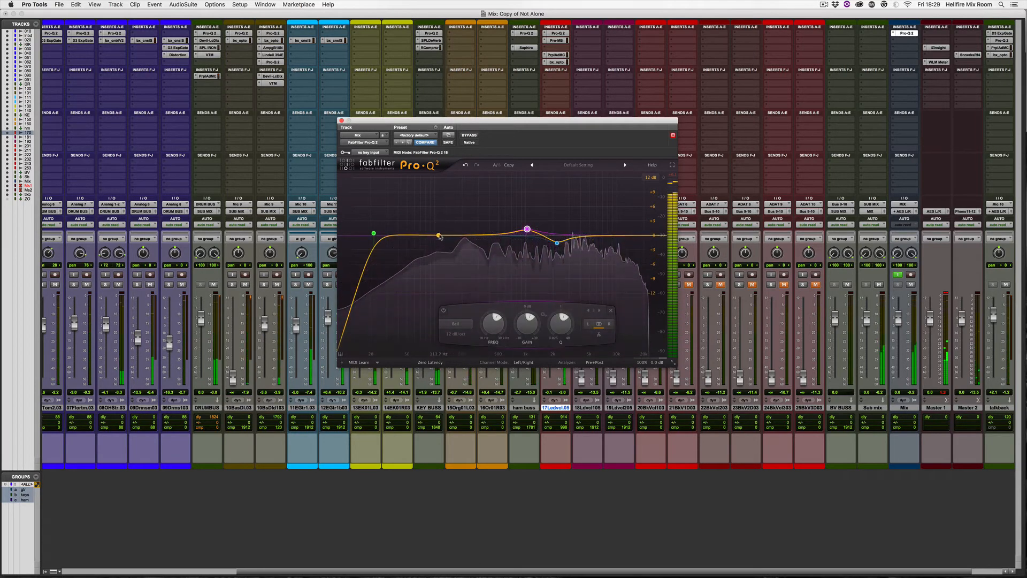
mouse_move(440, 237)
left_mouse_down()
mouse_move(433, 231)
mouse_move(451, 222)
left_mouse_up()
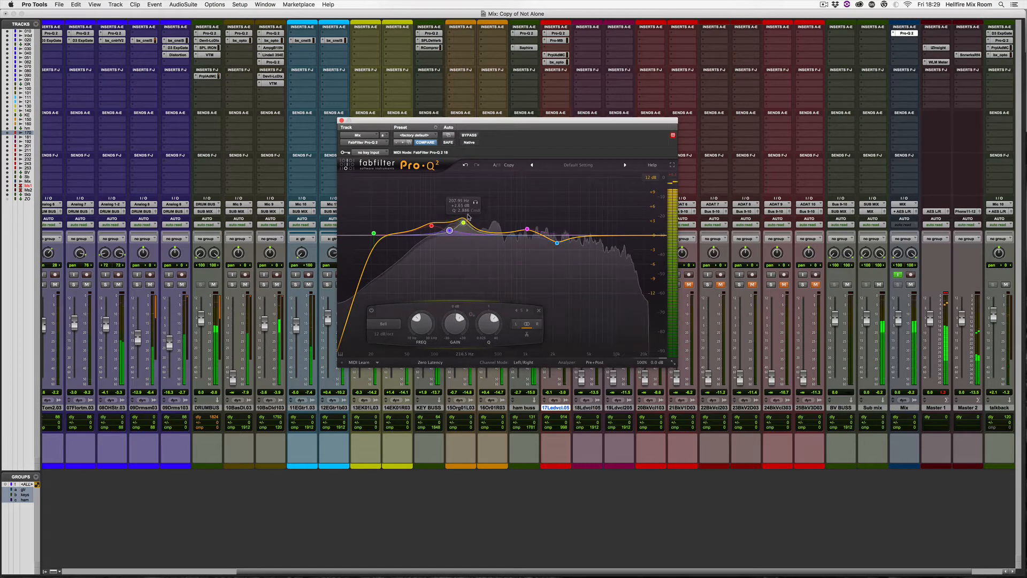
- Sweep narrow boosted bells, turn them into slight cuts near 118 Hz and 64 Hz, and add a cut of about 1.4 dB near 196 Hz
left_click_drag(465, 231, 444, 176)
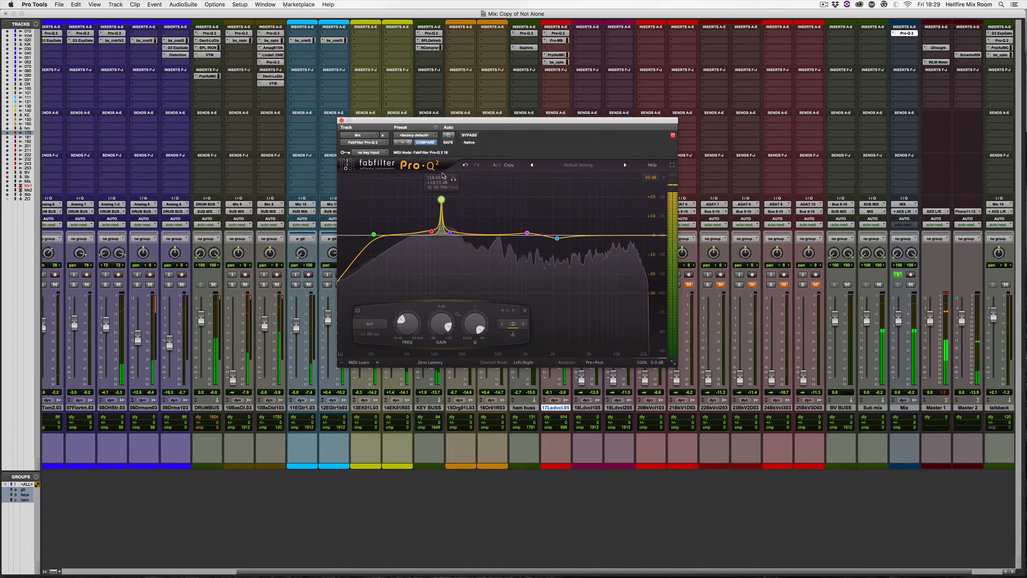
left_click_drag(441, 324, 435, 376)
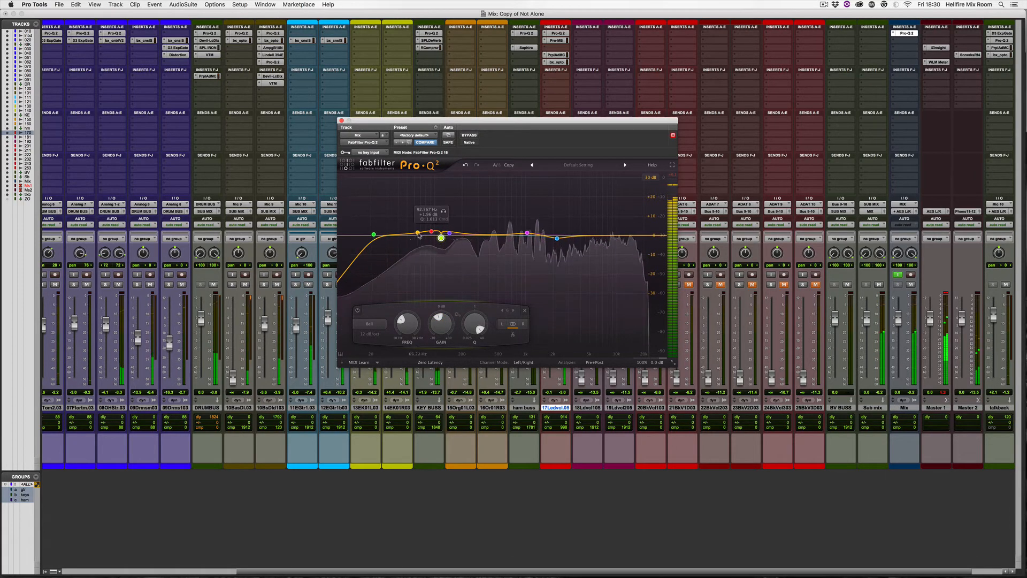
mouse_move(418, 234)
left_mouse_down()
mouse_move(418, 221)
mouse_move(417, 230)
left_mouse_up()
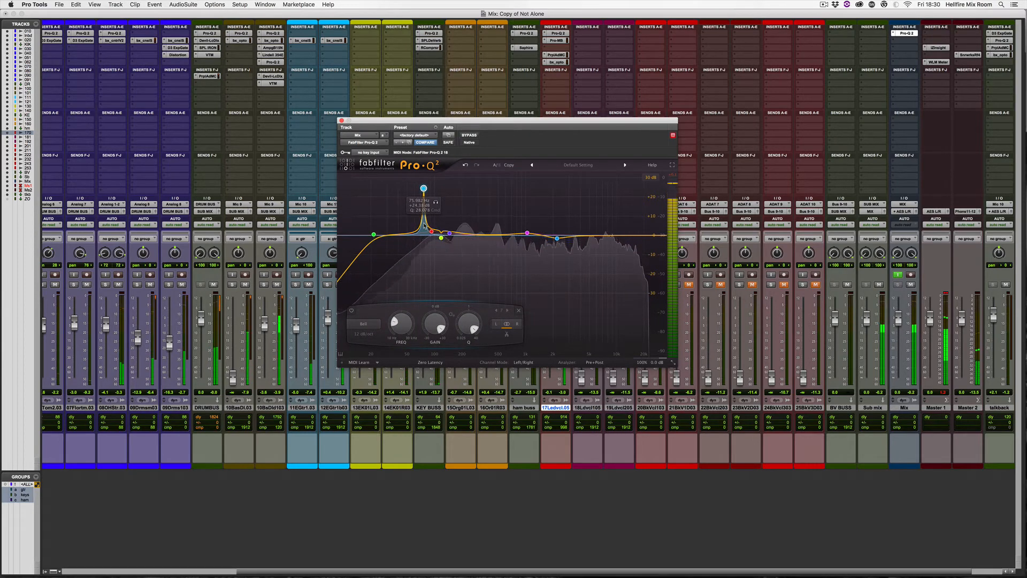
left_click_drag(421, 229, 418, 227)
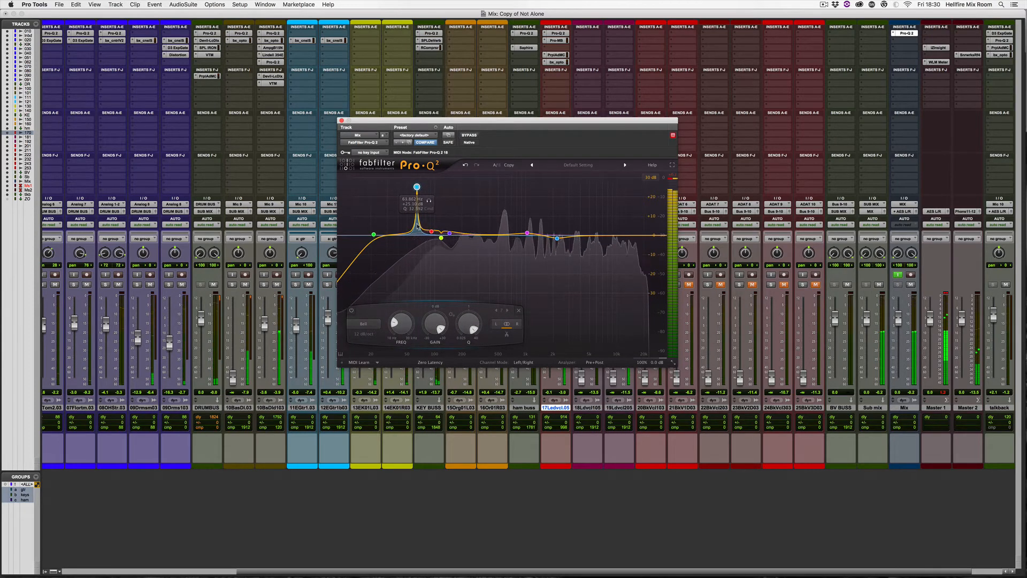
left_click_drag(435, 324, 428, 373)
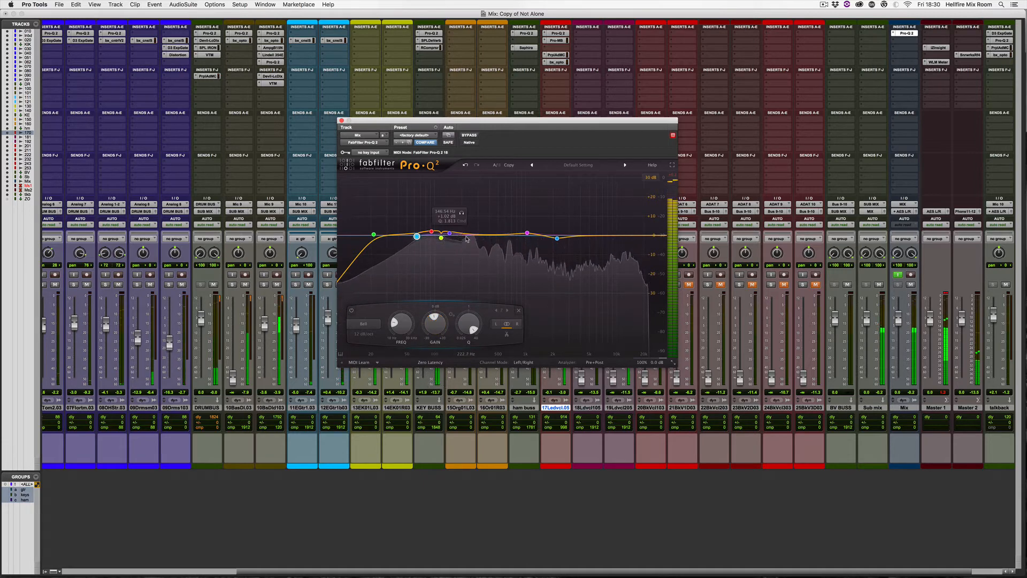
mouse_move(467, 240)
left_mouse_down()
mouse_move(465, 224)
mouse_move(461, 242)
left_mouse_up()
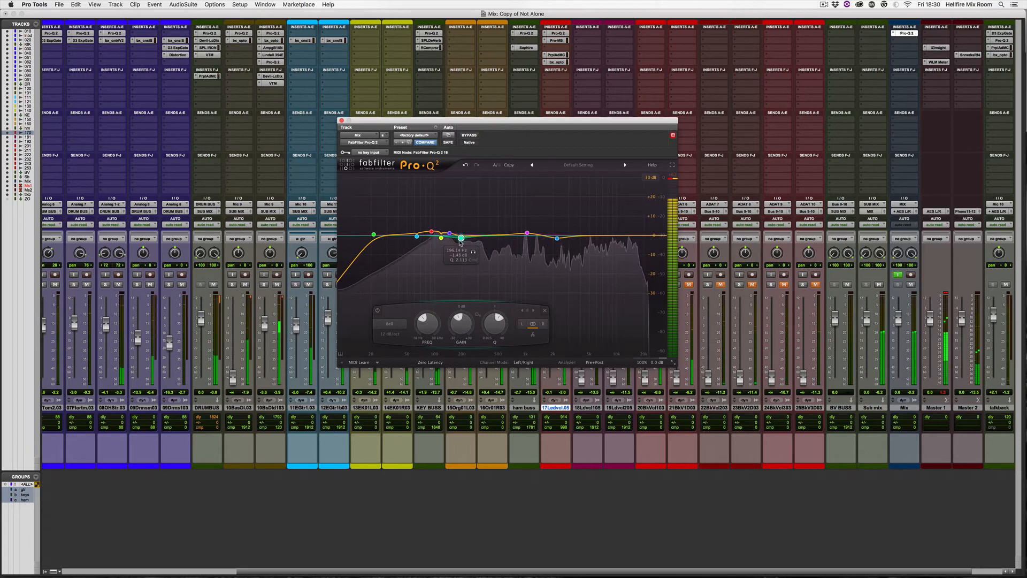
- Compare the mix with the equalizer bypassed and active several times, leaving it active
left_click(470, 135)
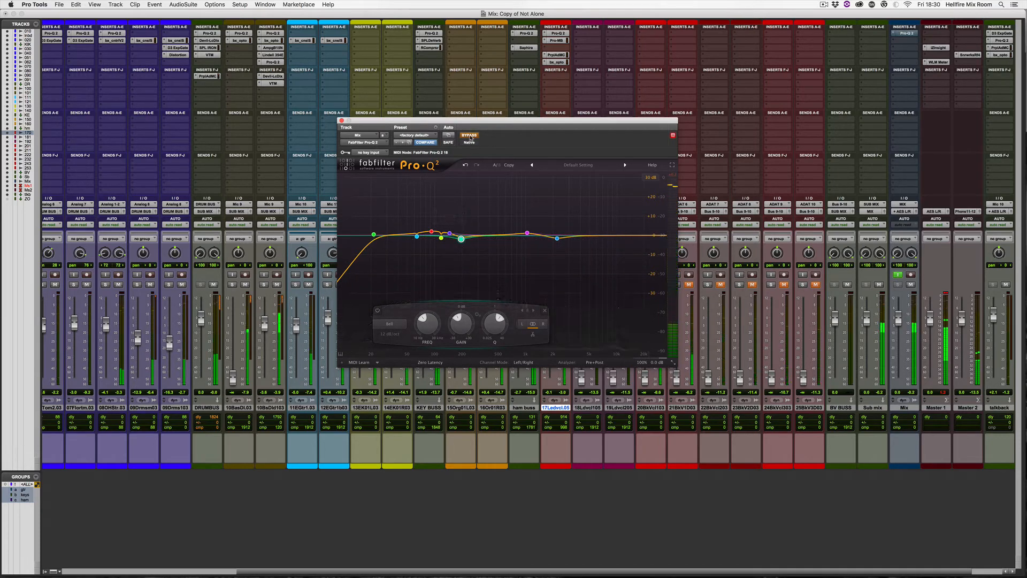
left_click(470, 135)
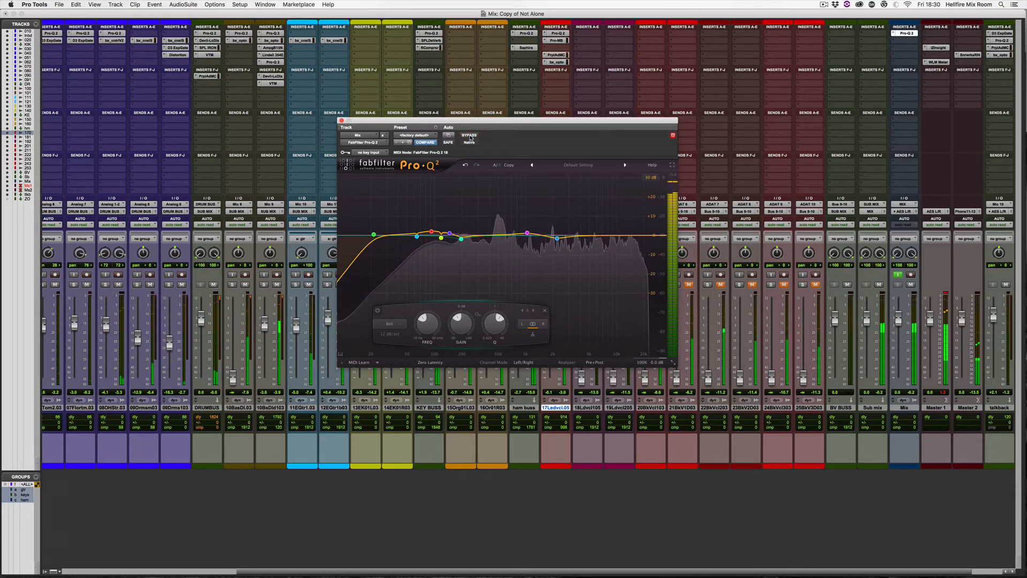
left_click(469, 135)
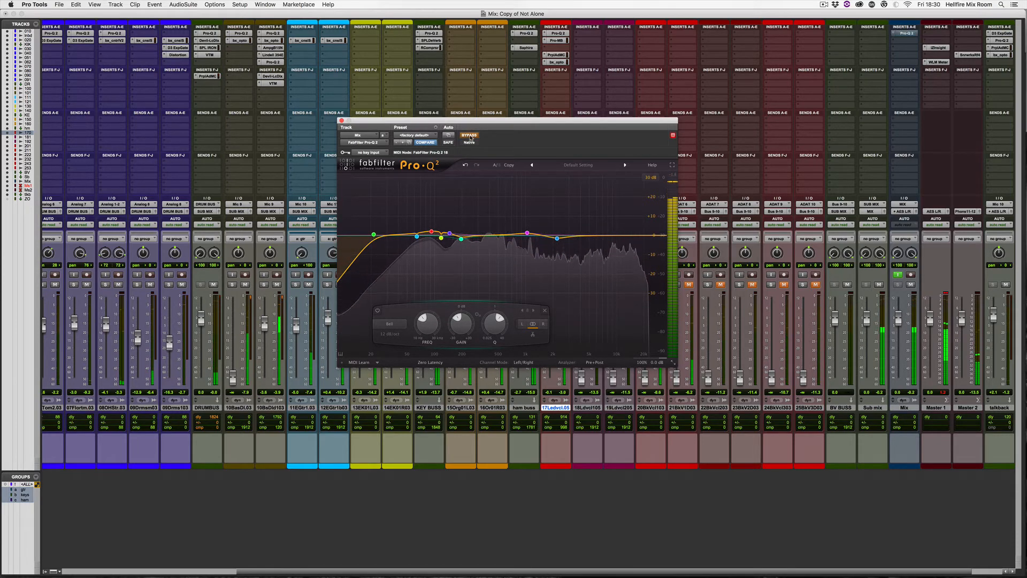
left_click(470, 135)
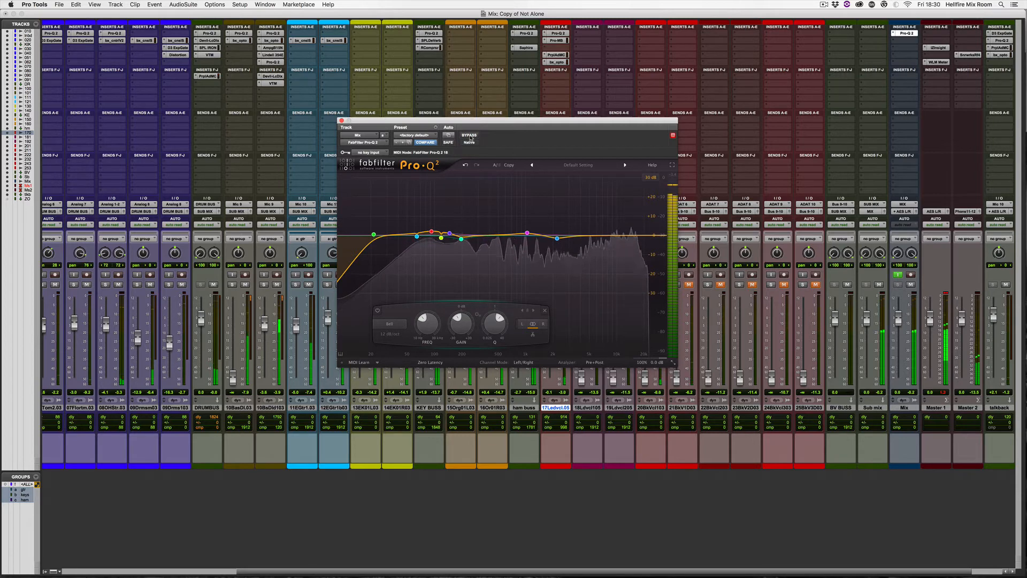
left_click(470, 135)
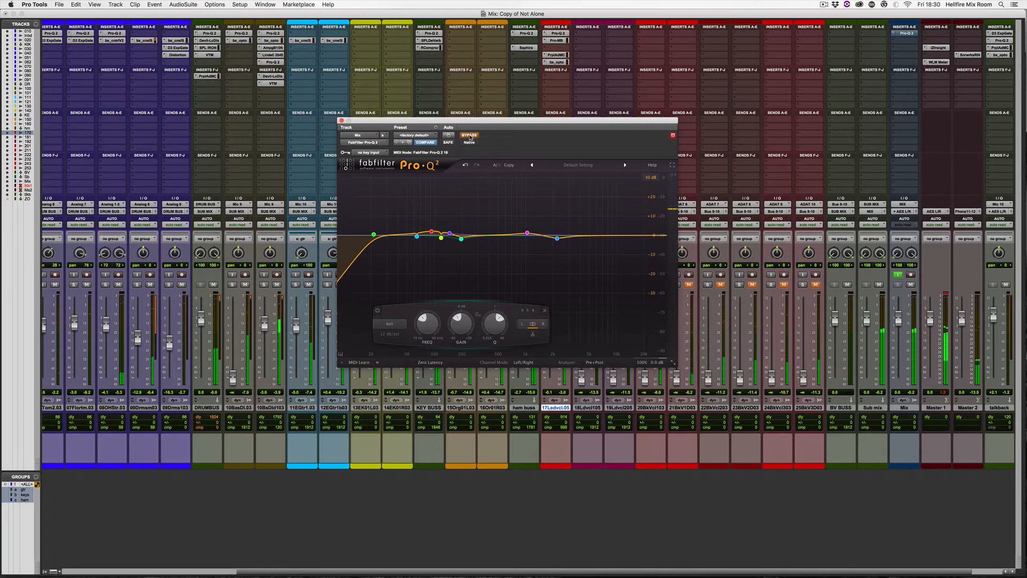
left_click(469, 136)
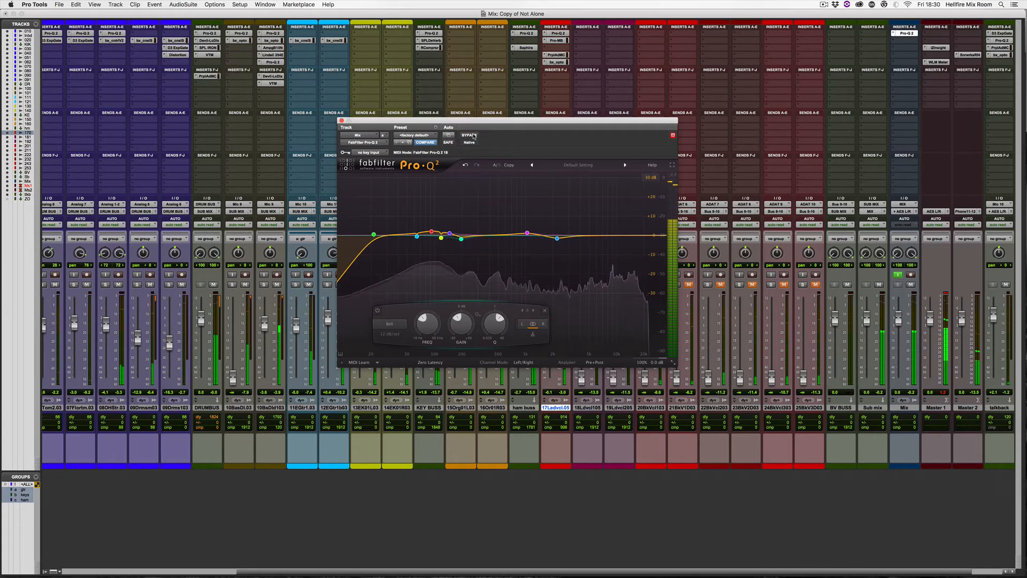
- Insert the stereo Vertigo VSC-2 compressor after the equalizer on the Mix track and reposition its window
left_click(909, 41)
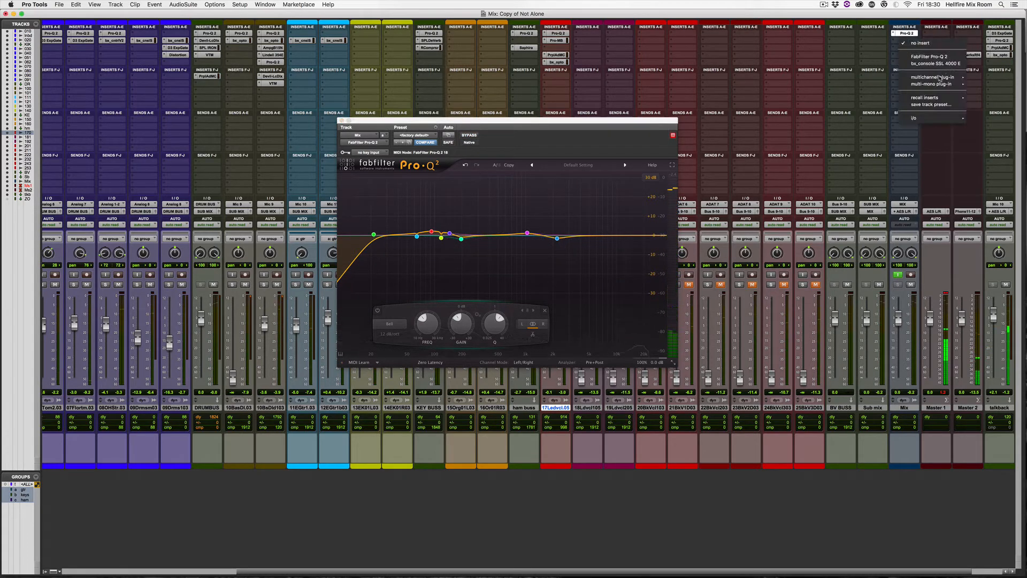
mouse_move(941, 77)
mouse_move(856, 86)
scroll(742, 266, "down", 10)
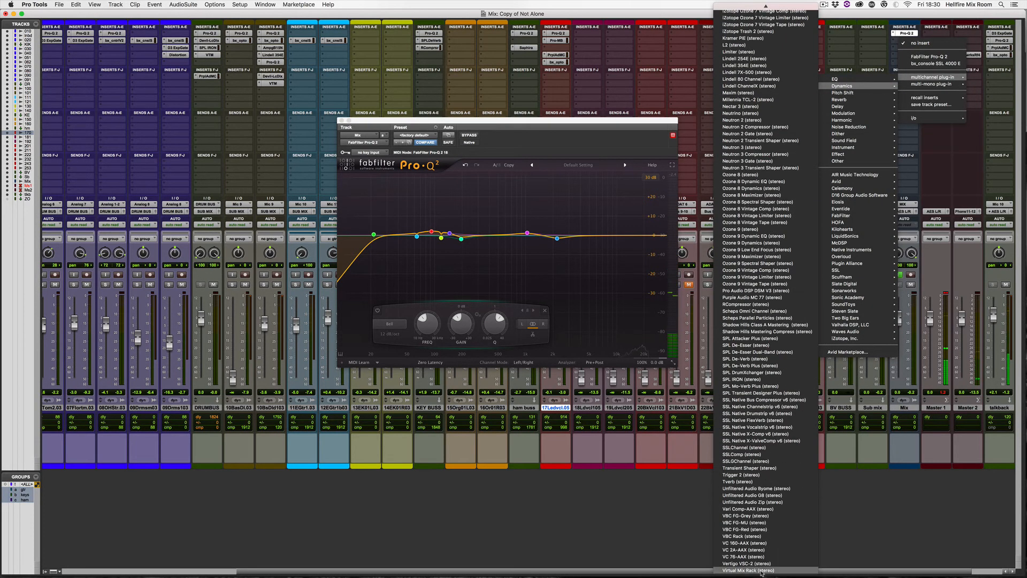
left_click(811, 564)
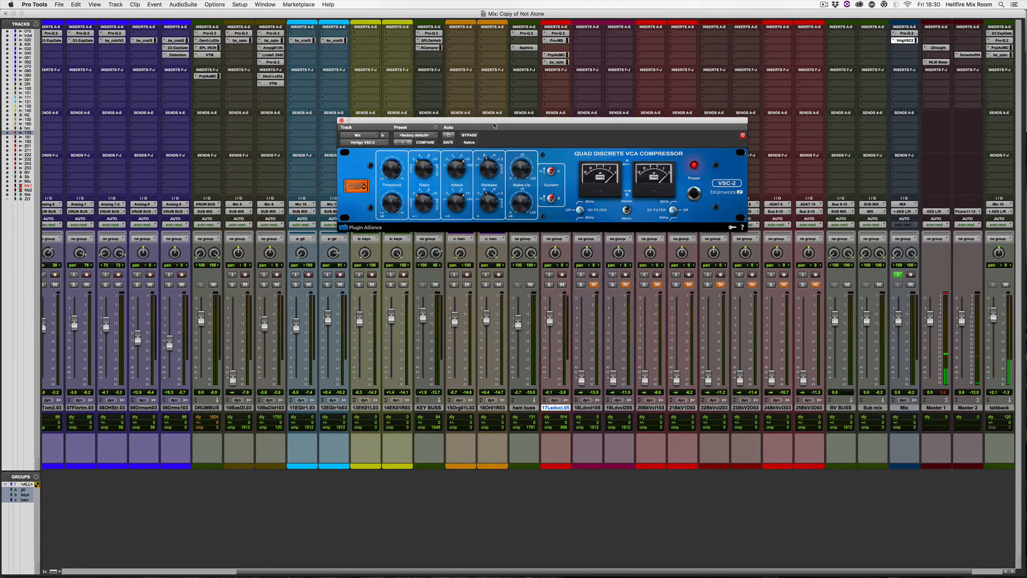
left_click_drag(500, 125, 473, 194)
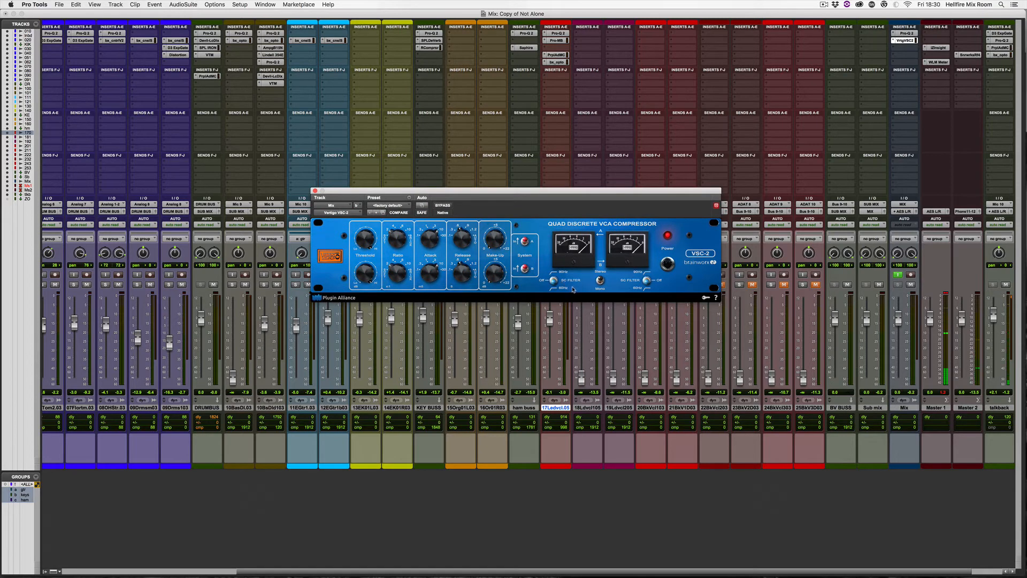
left_click_drag(471, 195, 488, 213)
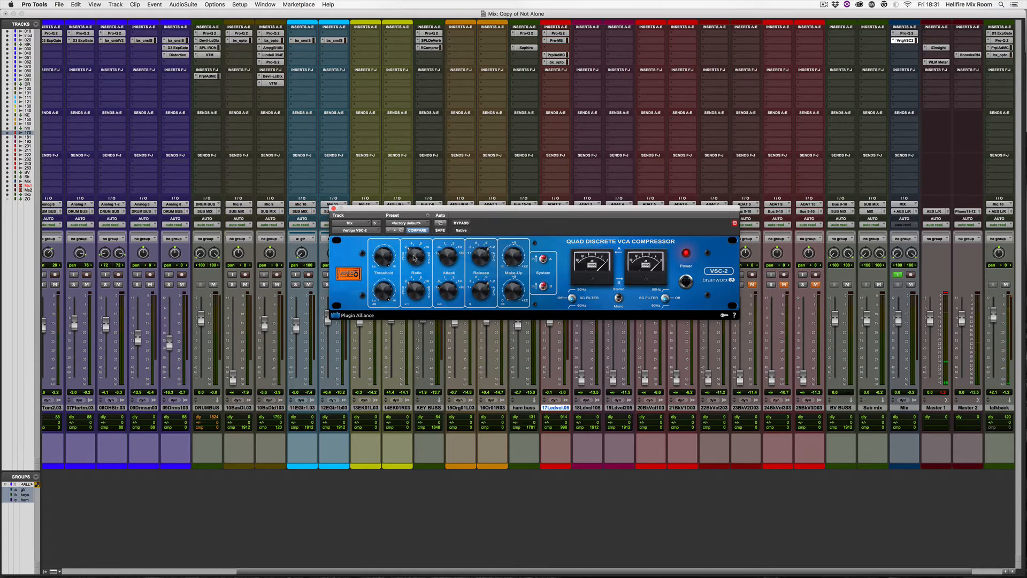
- Adjust the VSC-2's threshold, release and attack by ear while the mix plays
mouse_move(418, 250)
left_click_drag(387, 256, 388, 276)
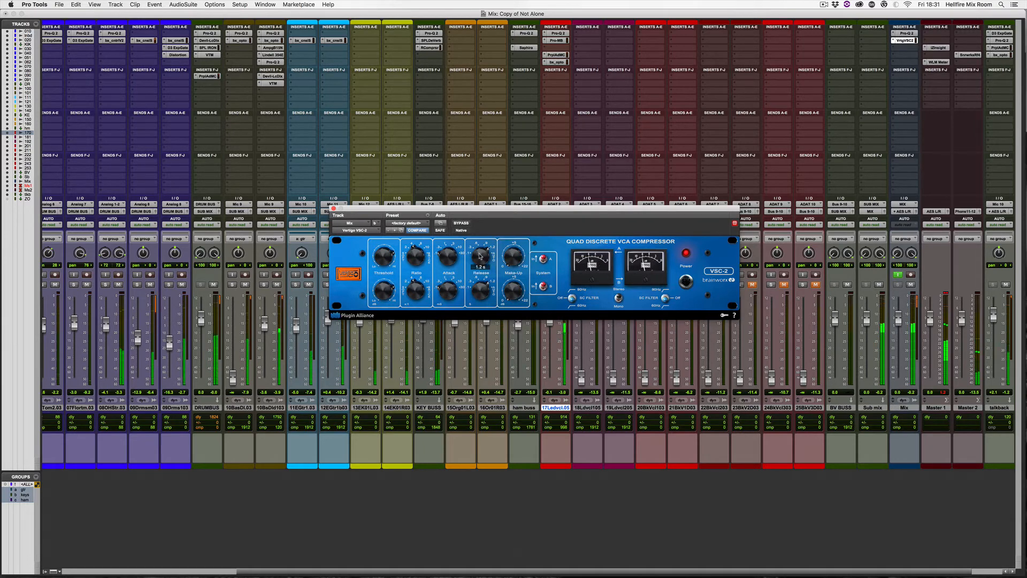
mouse_move(483, 263)
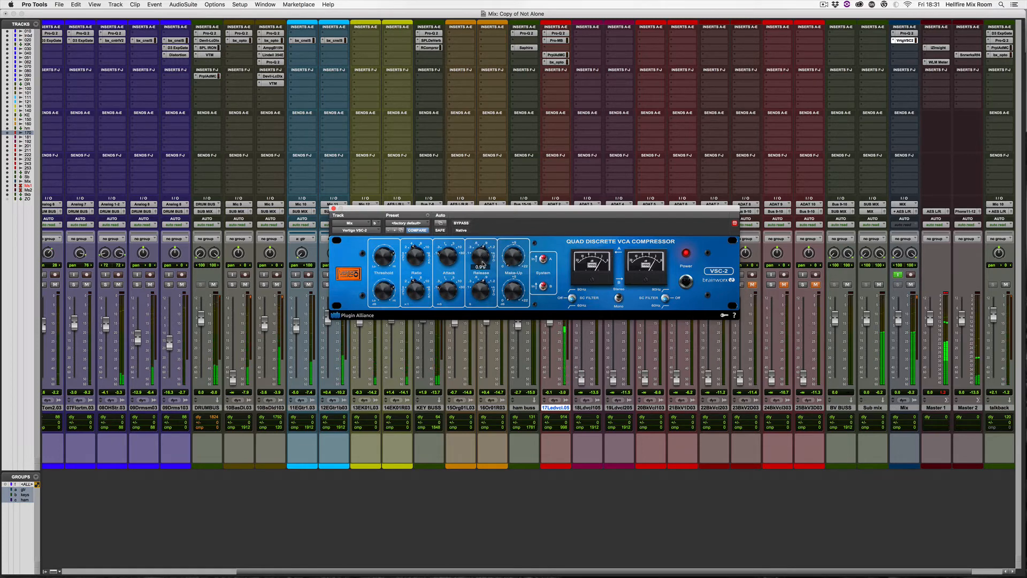
left_click_drag(482, 269, 482, 274)
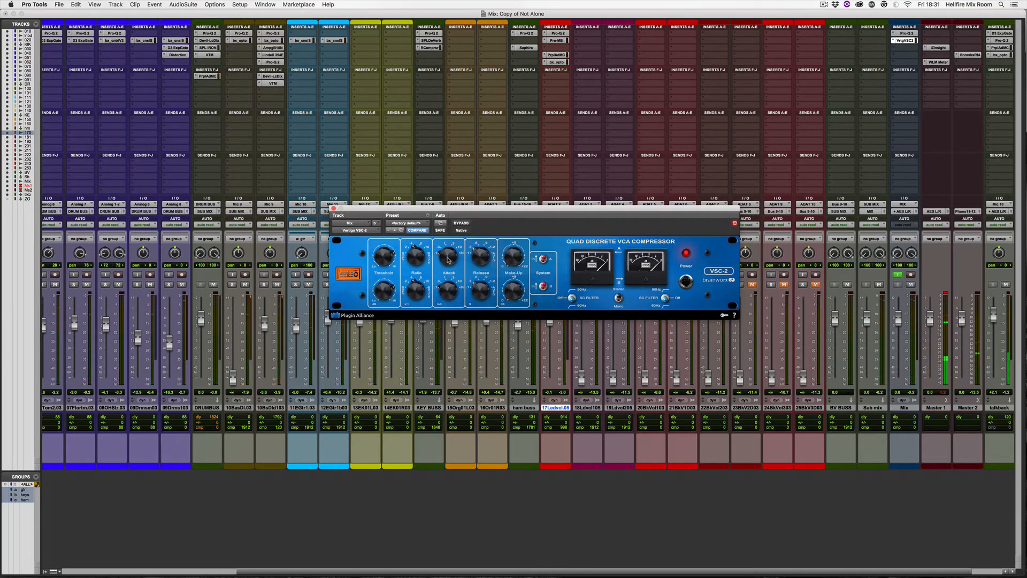
scroll(449, 259, "up", 2)
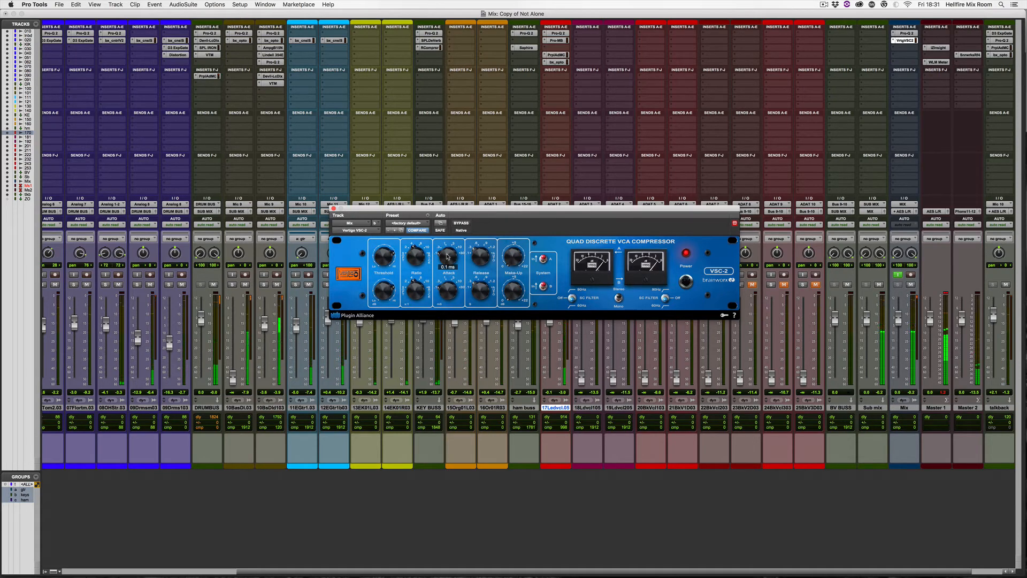
scroll(448, 256, "up", 3)
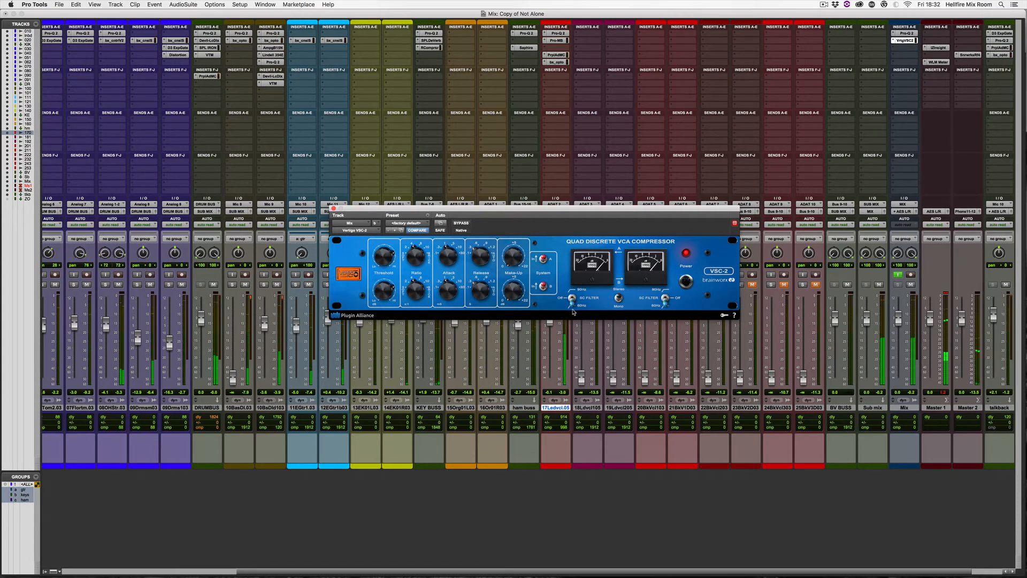
- Set the compressor's sidechain filter to 60 Hz and readjust the threshold by ear during playback
left_click(572, 309)
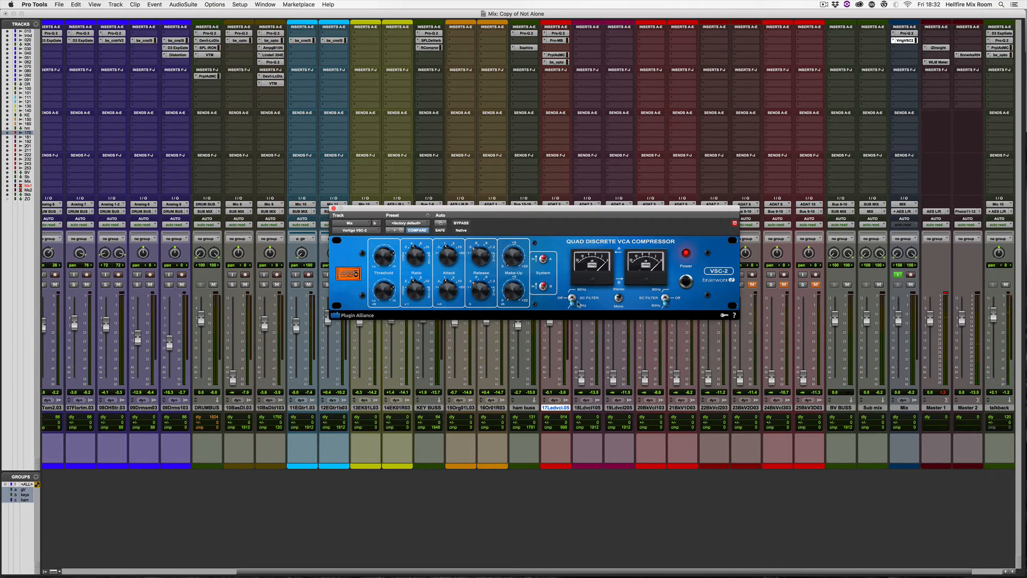
left_click_drag(428, 208, 434, 205)
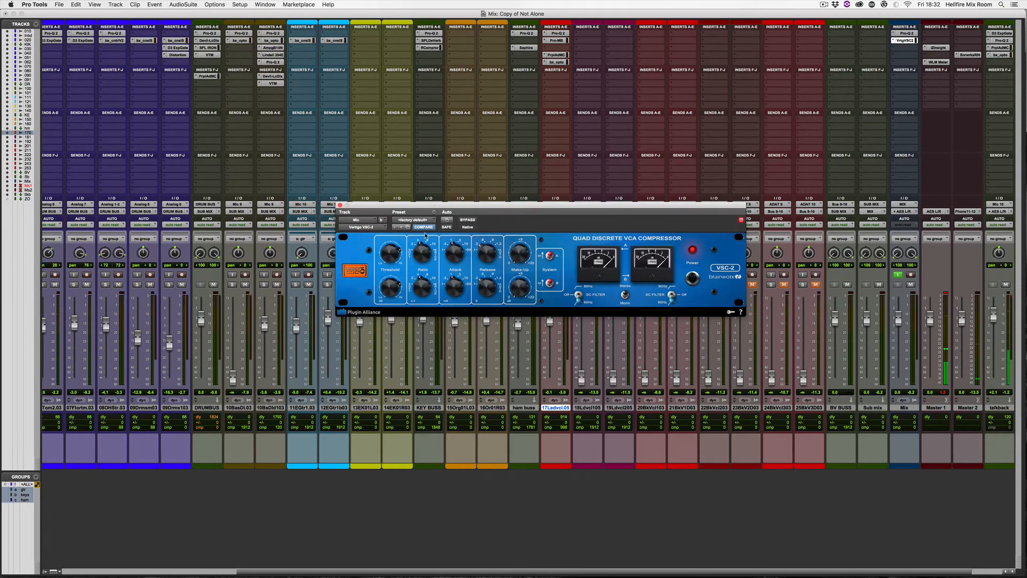
key("space")
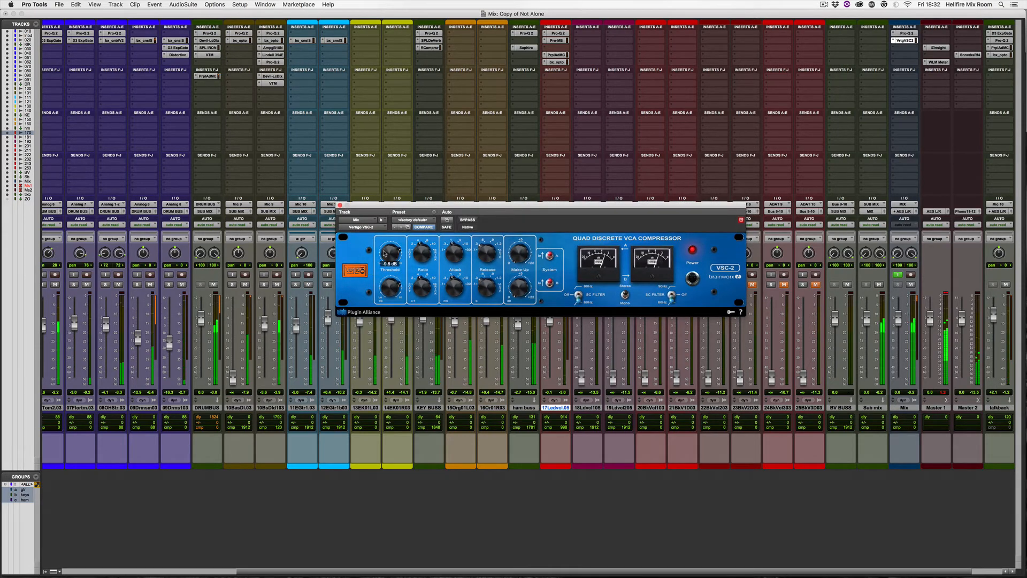
left_click_drag(392, 250, 391, 272)
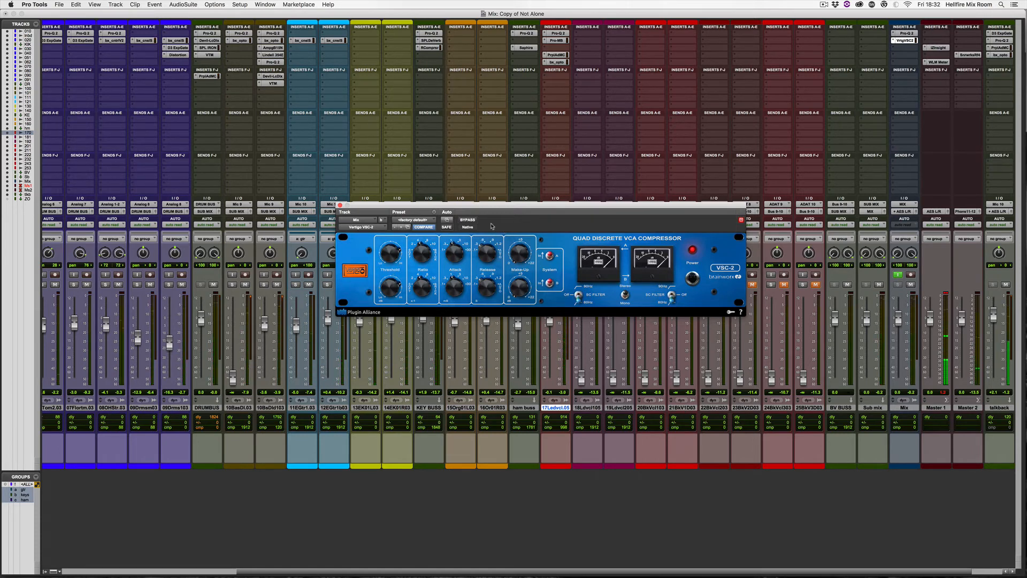
- Compare the mix with the VSC-2 bypassed and active several times during playback, leaving the compressor active
left_click_drag(478, 207, 476, 214)
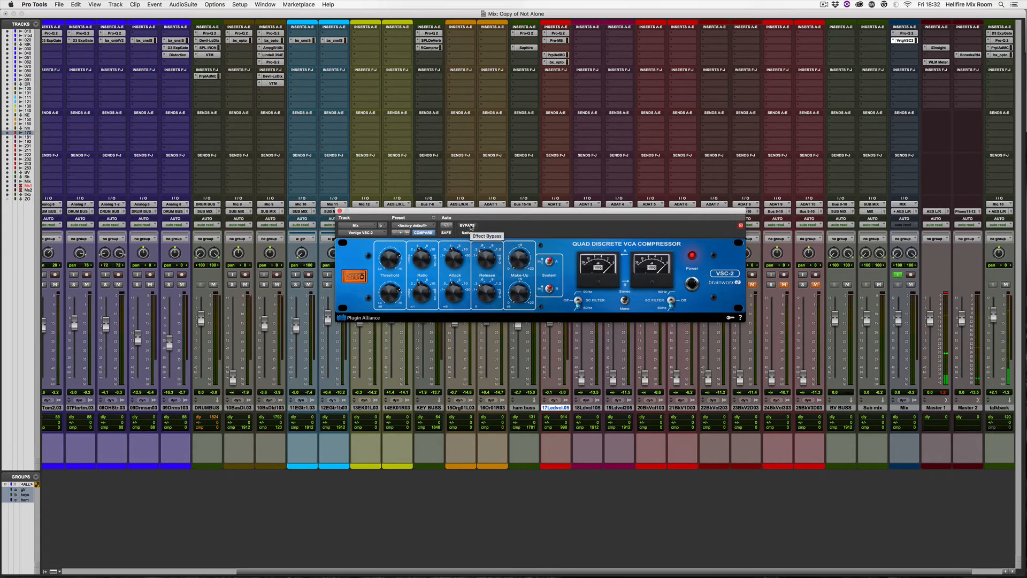
left_click(467, 226)
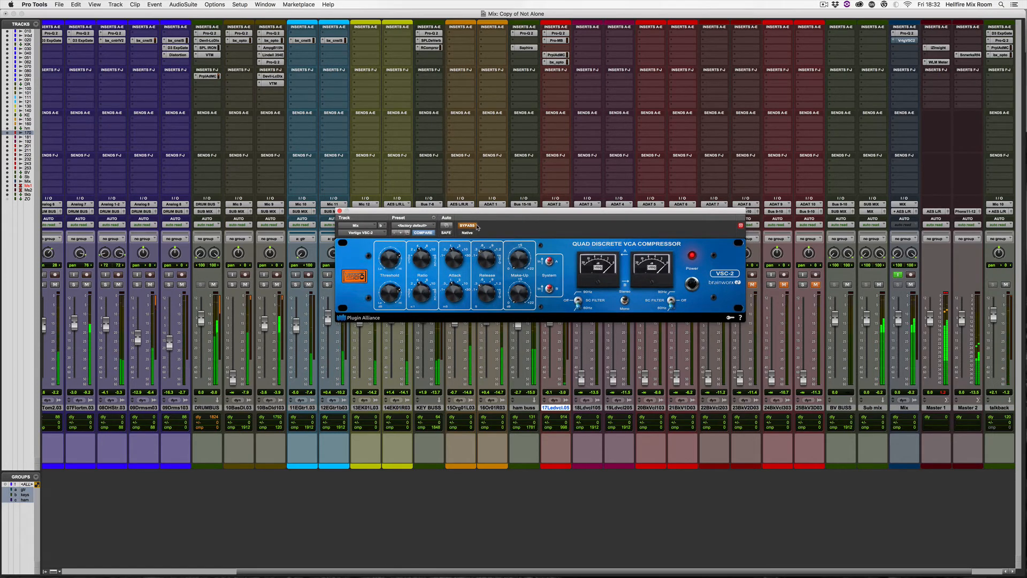
left_click(468, 226)
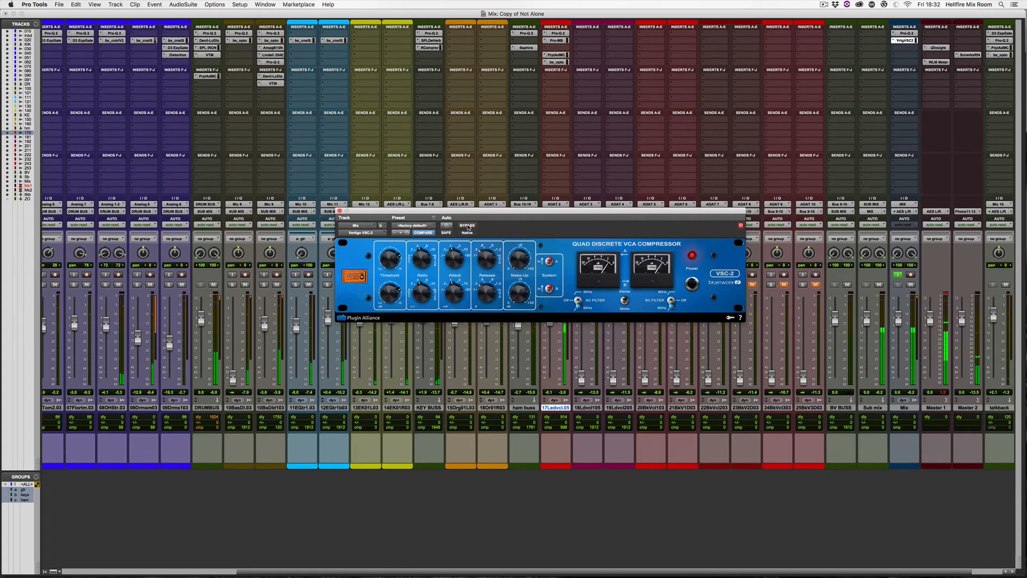
left_click(468, 226)
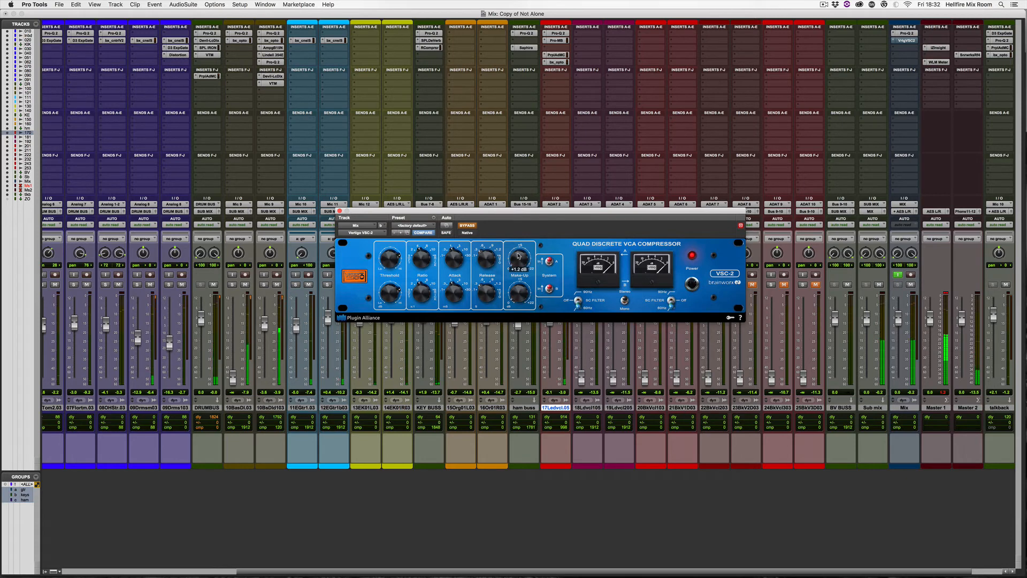
left_click(466, 226)
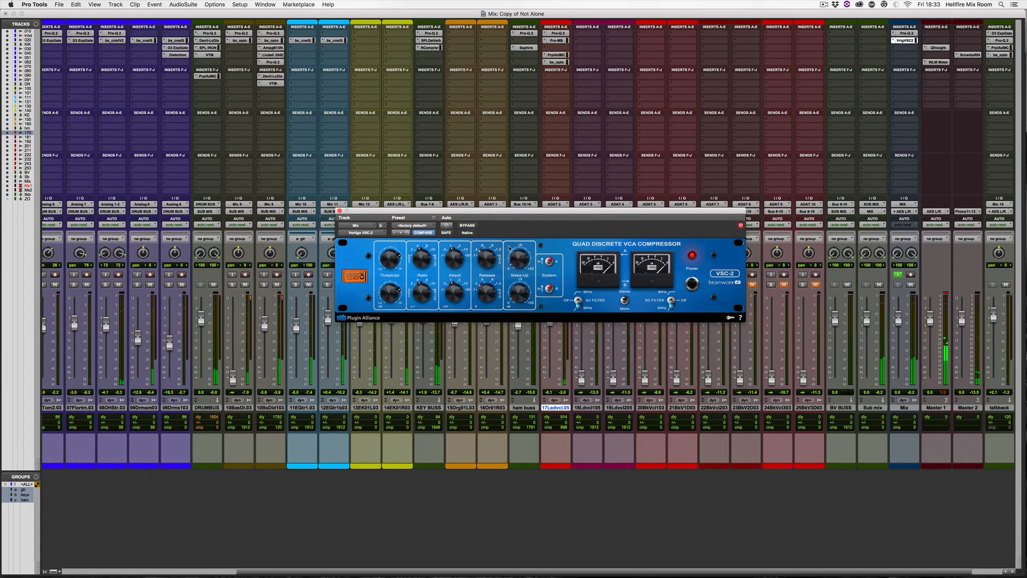
mouse_move(517, 259)
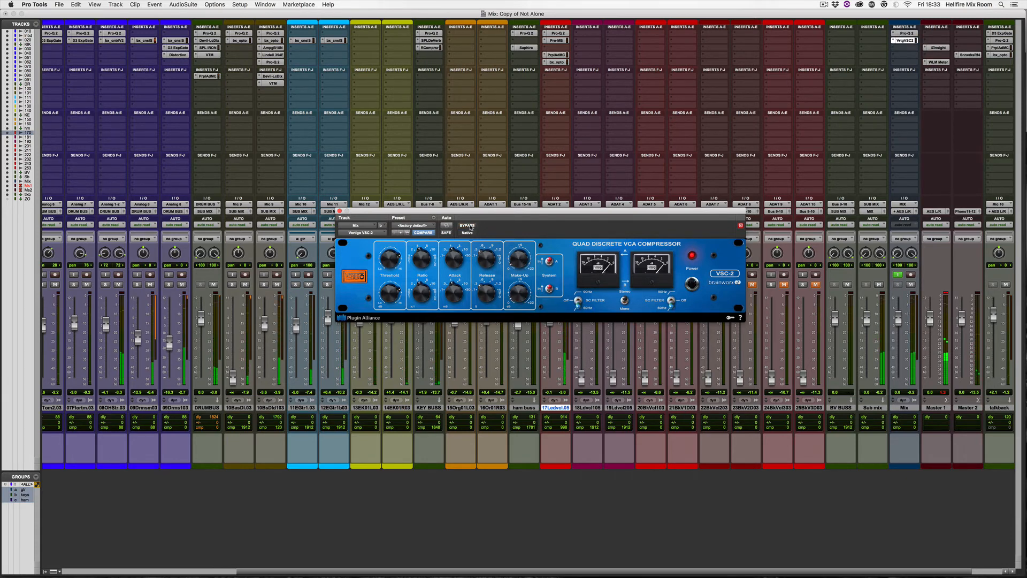
left_click(468, 227)
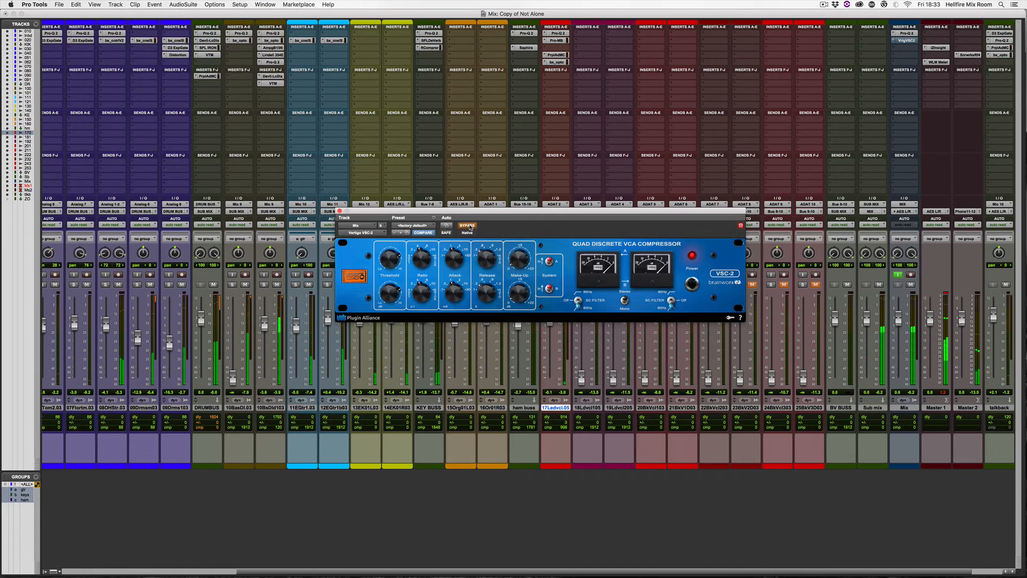
left_click(470, 227)
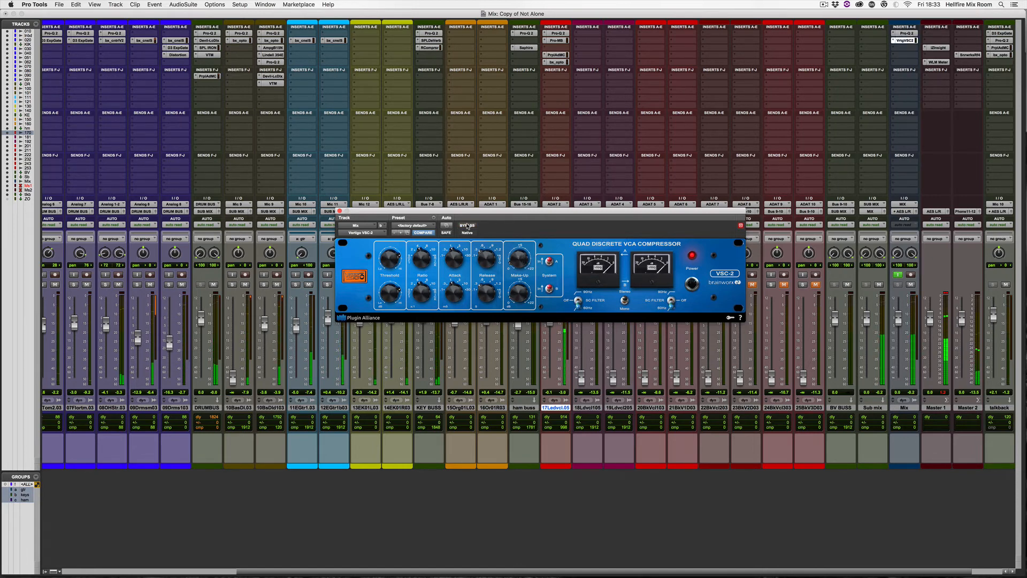
left_click(467, 225)
left_click(468, 225)
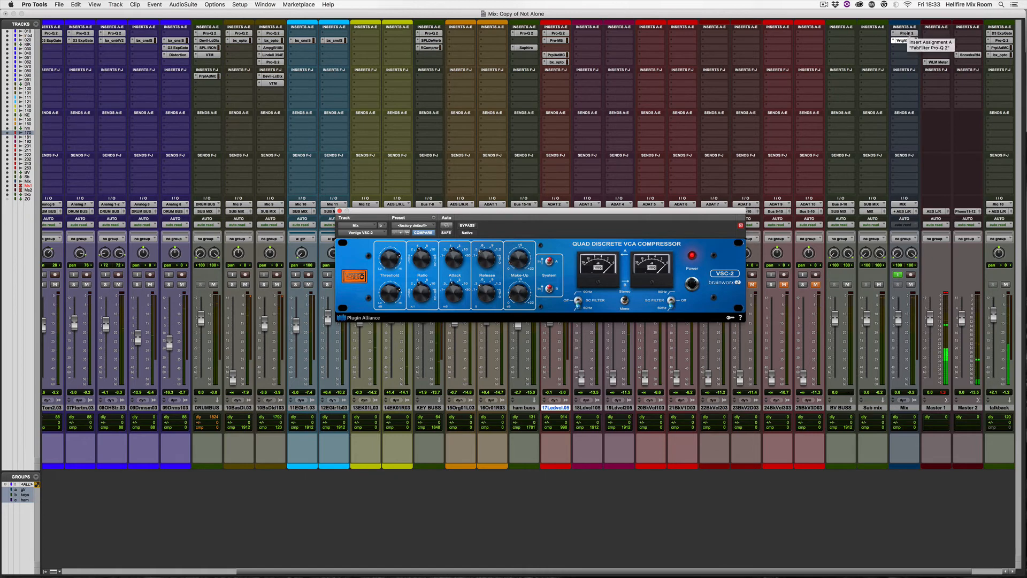
- Compare the mix with the Mix track's Pro-Q 2 and VSC-2 bypassed together and active together, leaving both active
left_click(909, 32, "shift+super")
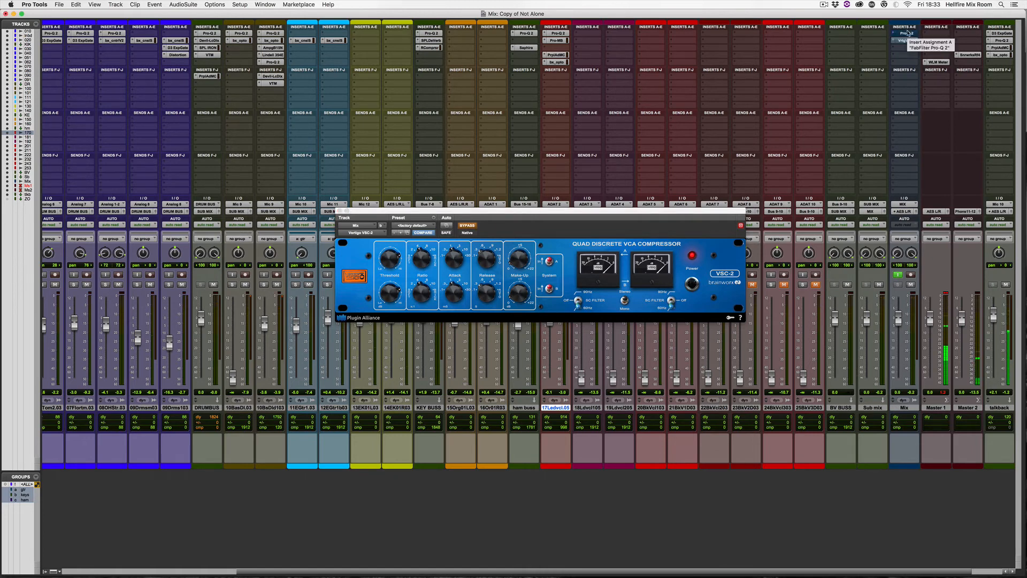
left_click(908, 34, "shift+super")
left_click(908, 34, "shift+super")
left_click(908, 34, "shift+super")
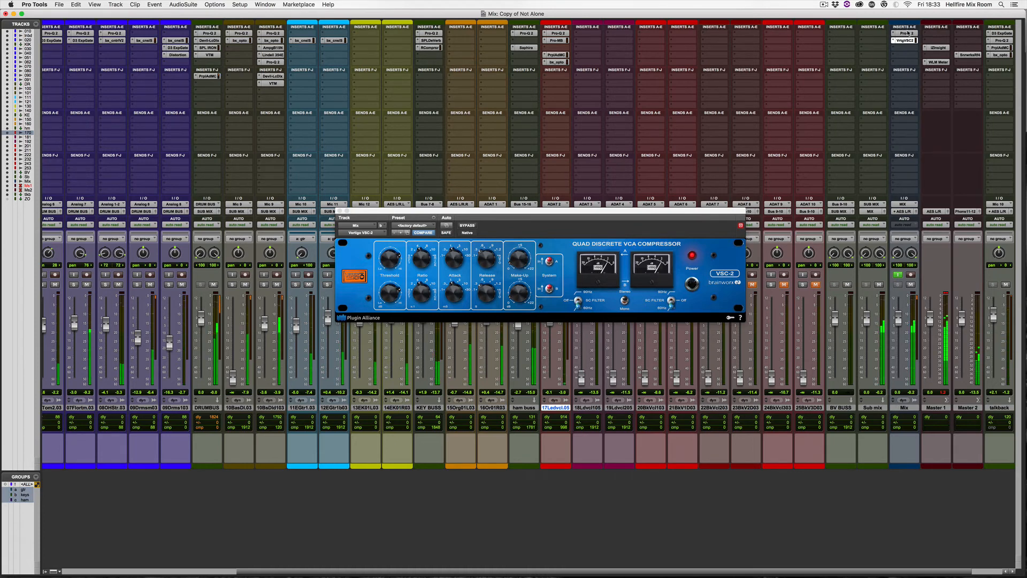
left_click(908, 34, "shift+super")
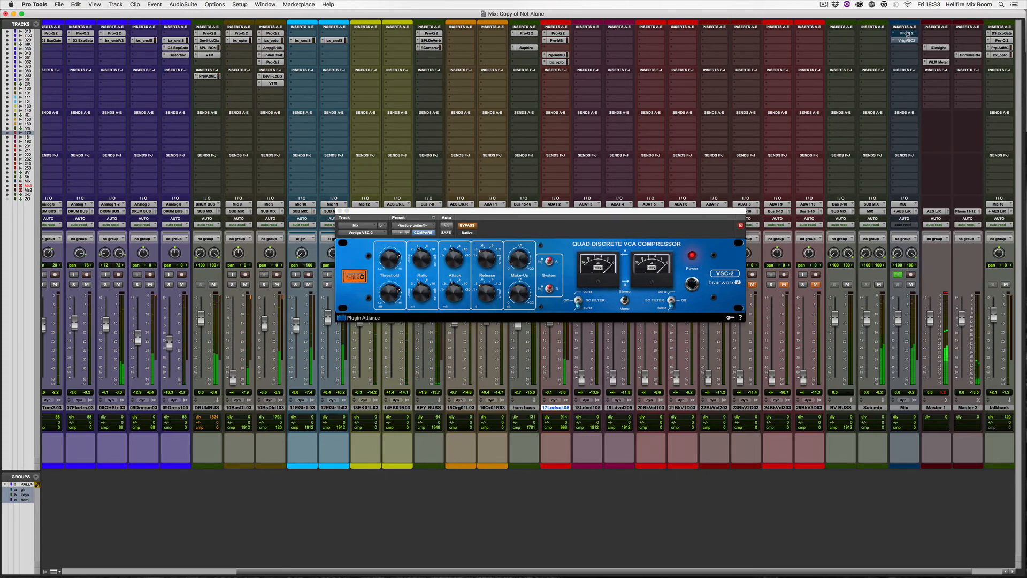
left_click(908, 33, "shift+super")
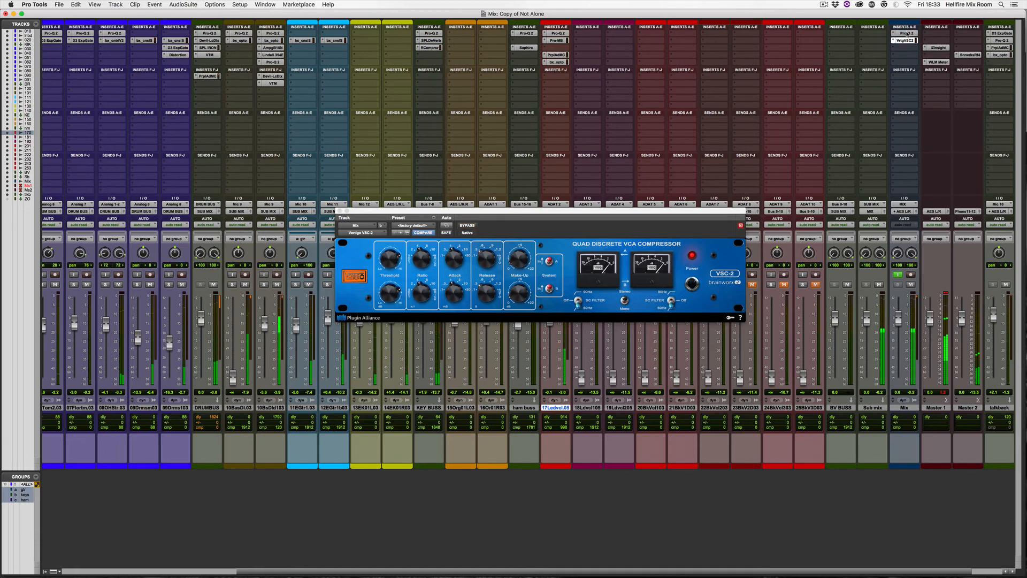
left_click(908, 33, "shift+super")
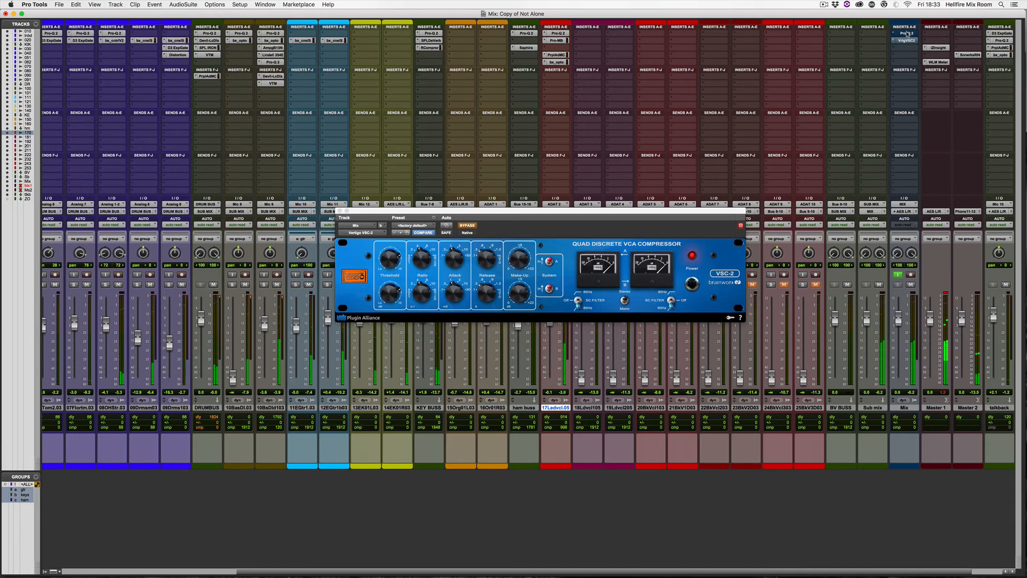
left_click(907, 34, "shift+super")
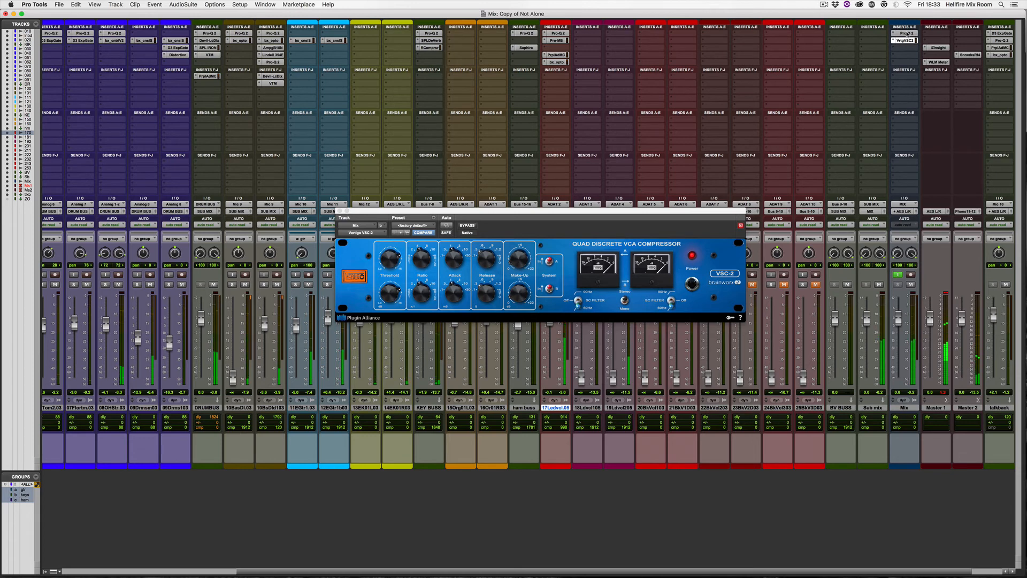
left_click(908, 33, "super")
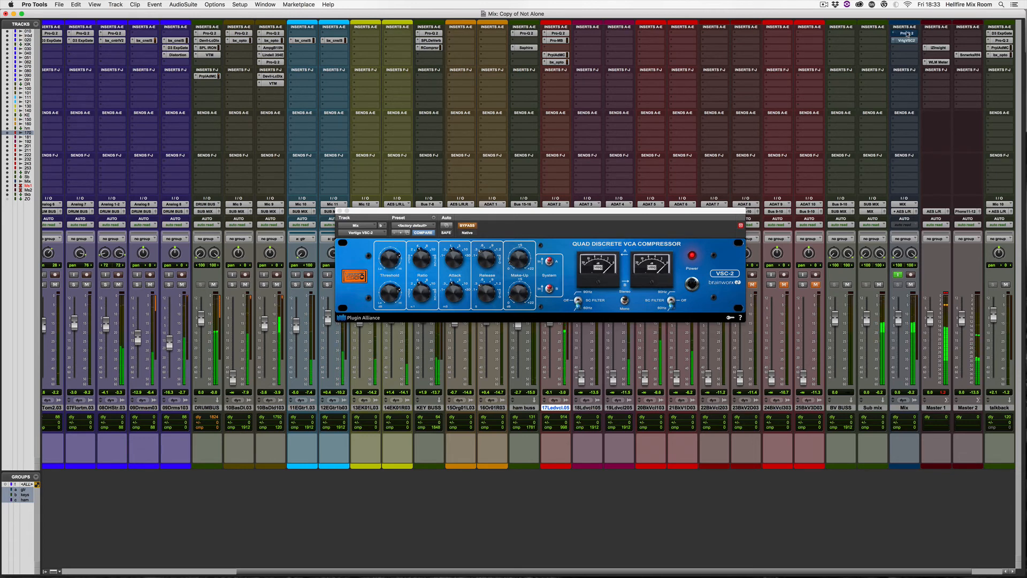
left_click(908, 34, "super")
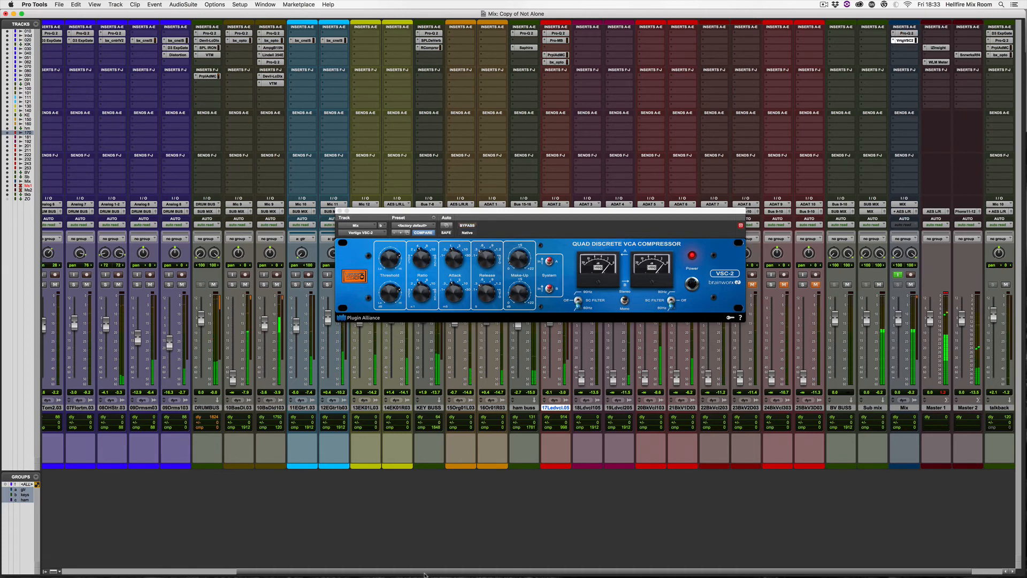
- Open the bx_console SSL 4000 E on the snare track and raise the snare's volume fader slightly
scroll(198, 402, "left", 5)
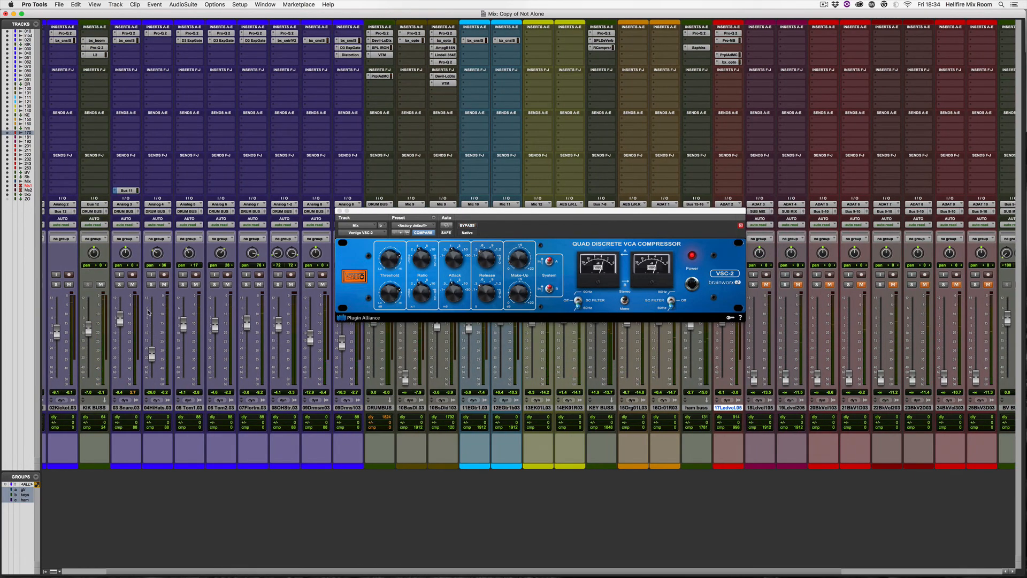
left_click(127, 41)
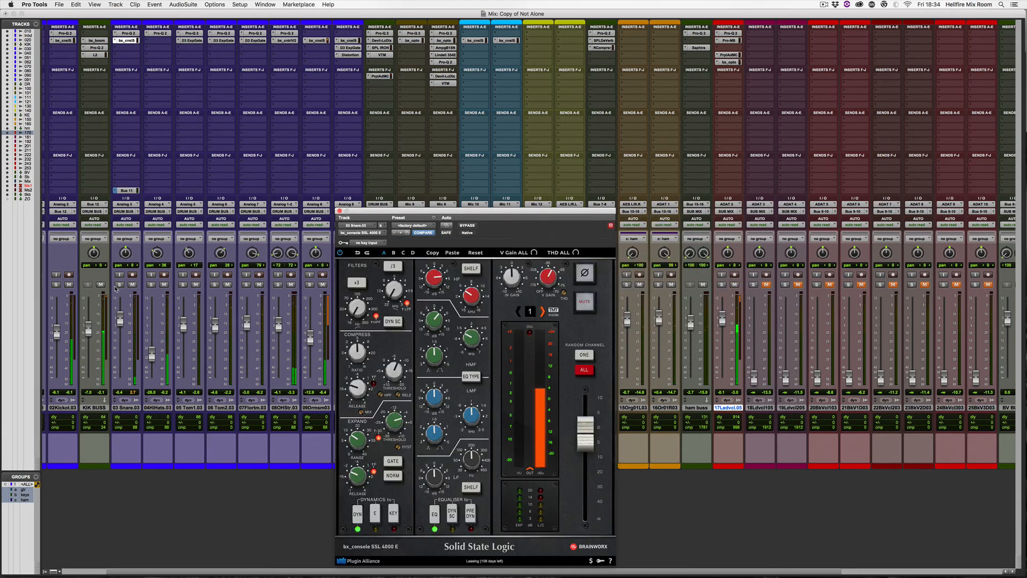
left_click_drag(121, 319, 121, 315)
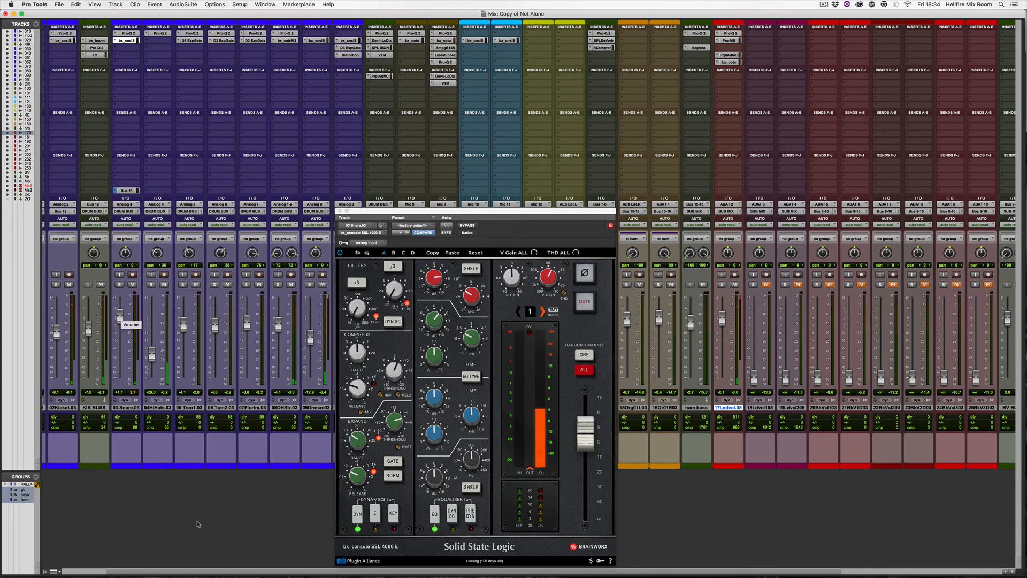
- Bypass the Pro-Q 2 and VSC-2 inserts on the Mix track and close the snare's SSL 4000 E window
scroll(793, 120, "right", 8)
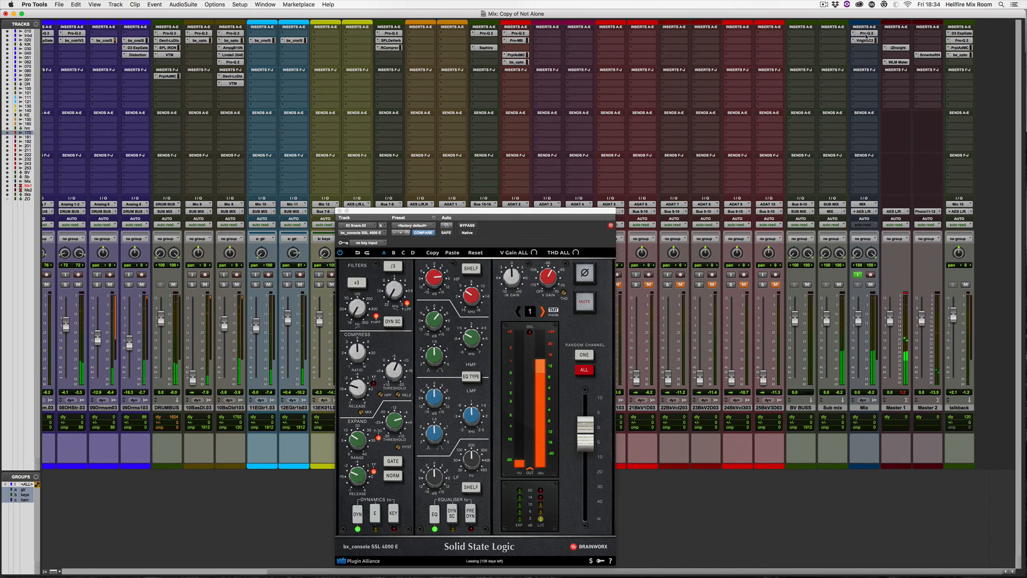
left_click(867, 34, "super")
left_click(866, 40, "super")
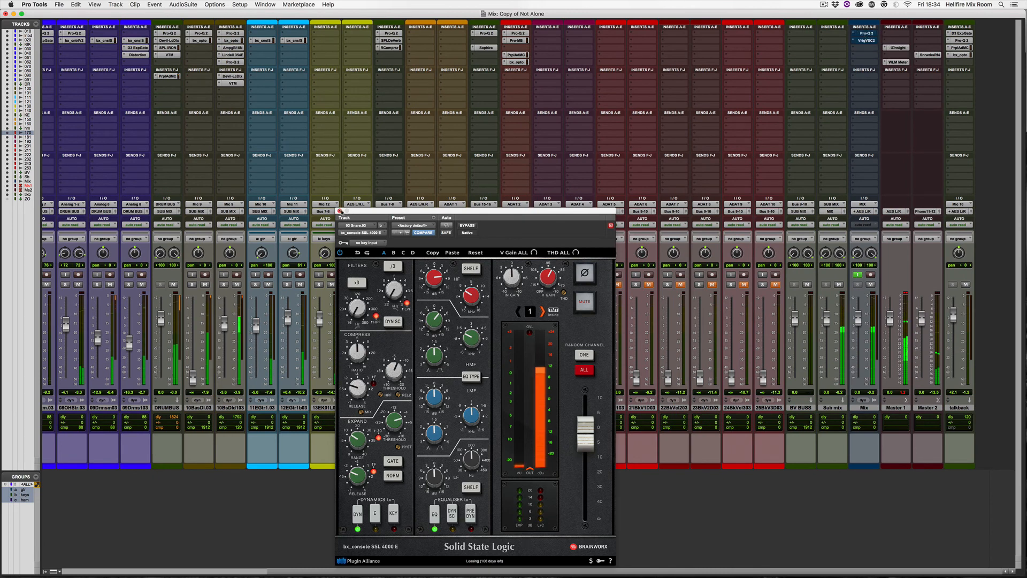
left_click(340, 212)
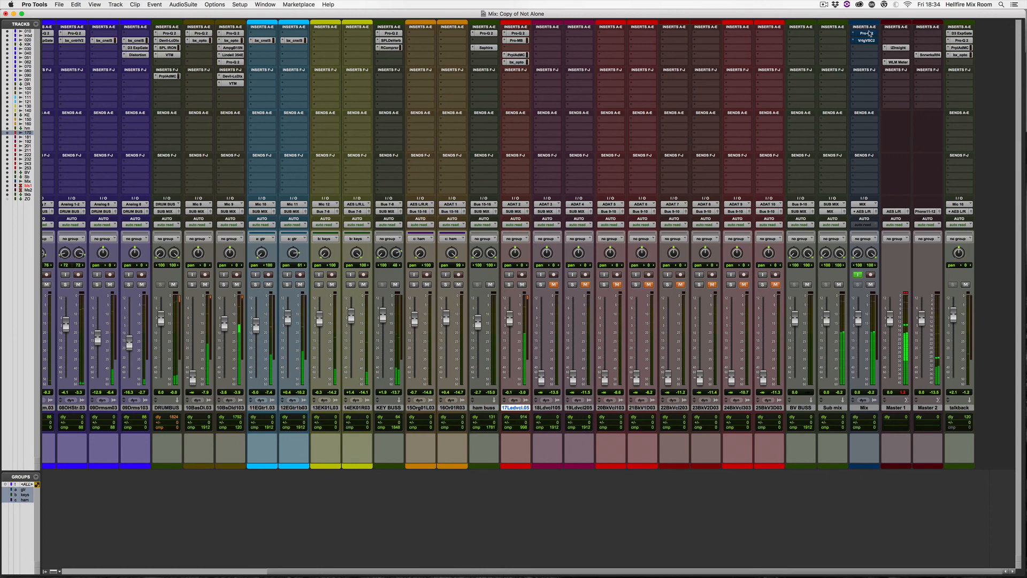
- Open the Mix track's Pro-Q 2 and VSC-2 windows and arrange them side by side
left_click(871, 33)
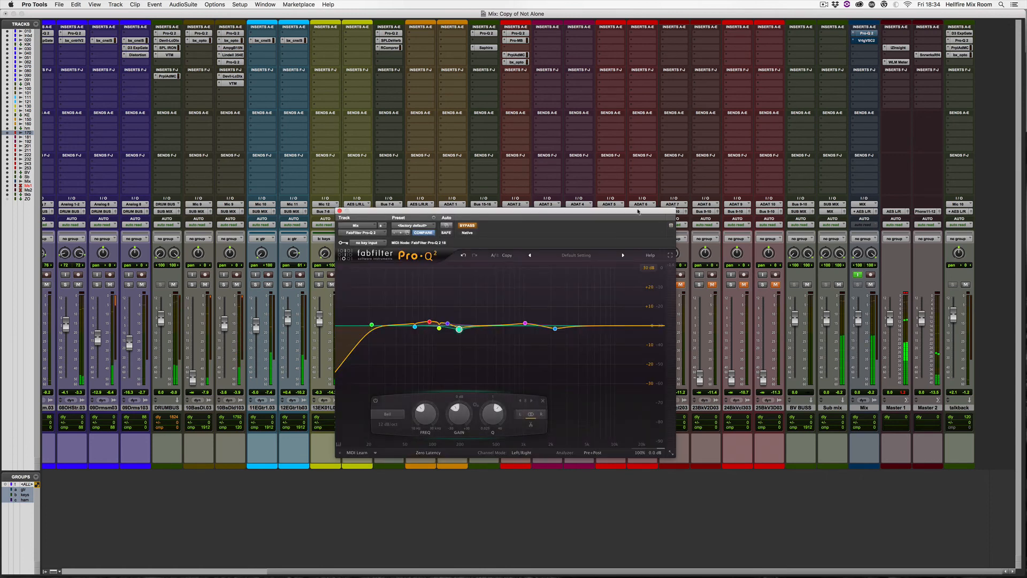
left_click_drag(642, 212, 397, 211)
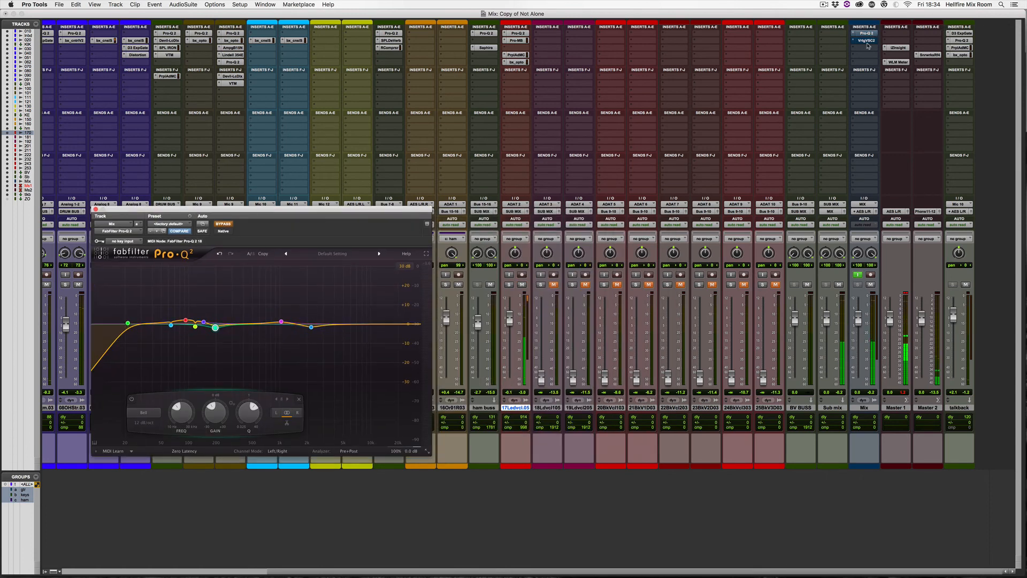
left_click(867, 41)
left_click_drag(648, 208, 794, 208)
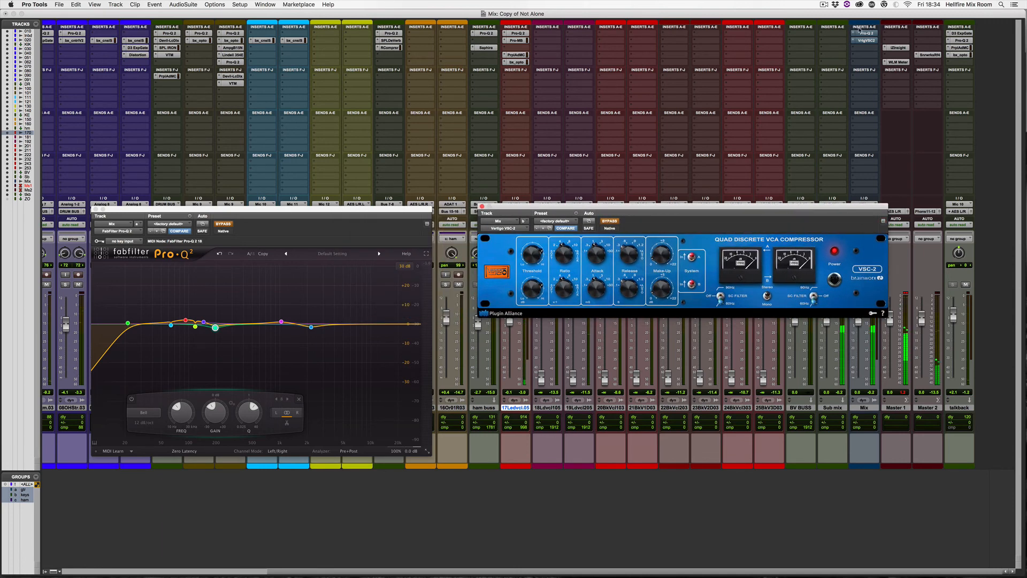
- Reactivate both Mix track inserts and compare the mix with them bypassed and active, leaving them active
left_click(861, 34, "super")
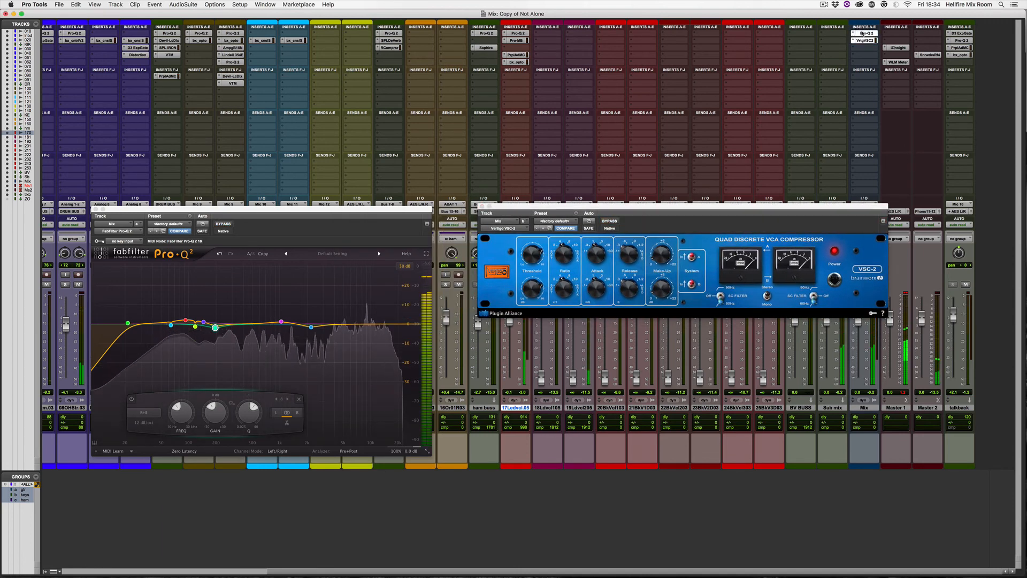
left_click(660, 259)
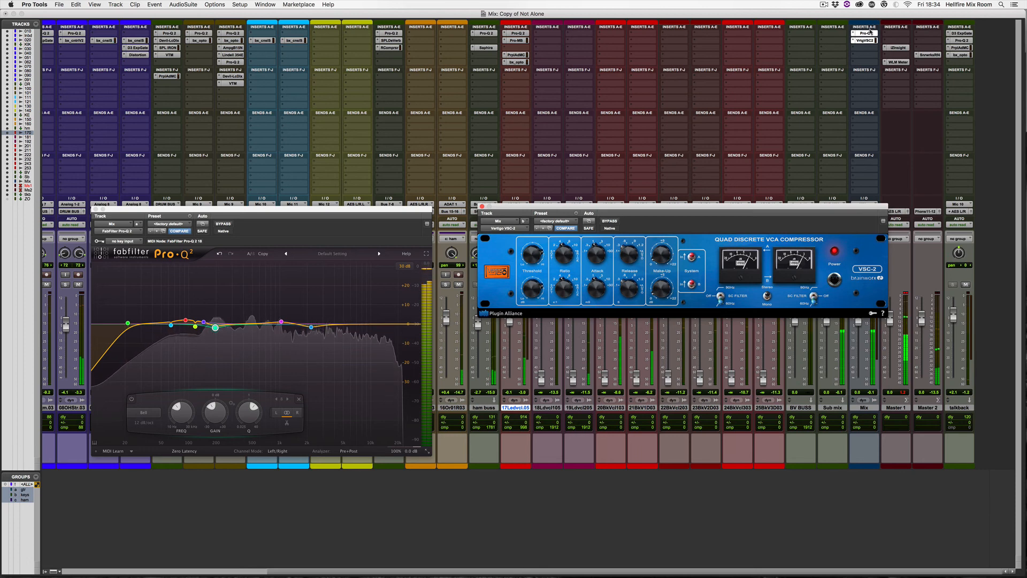
left_click(870, 32, "super")
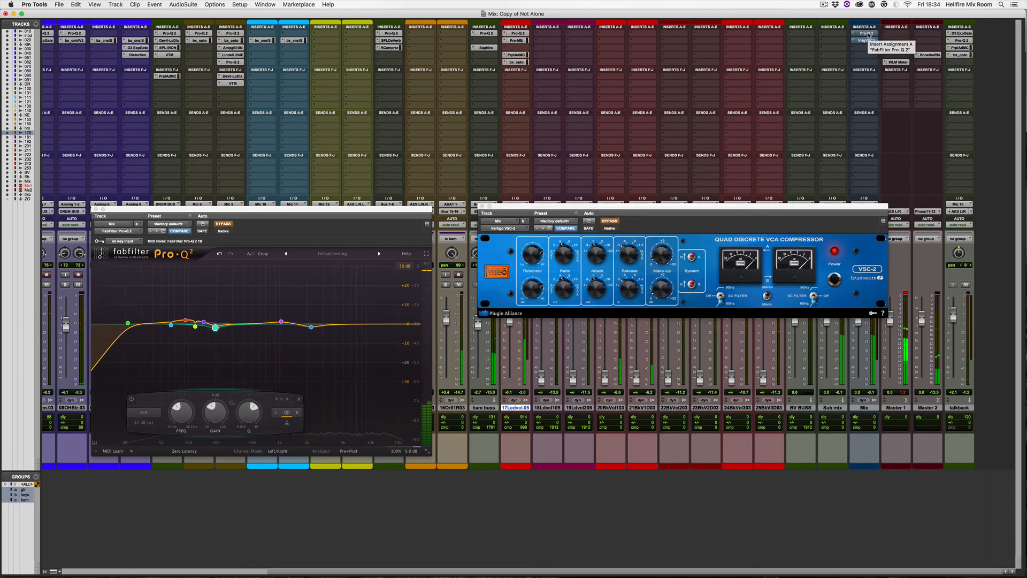
left_click(869, 33, "super")
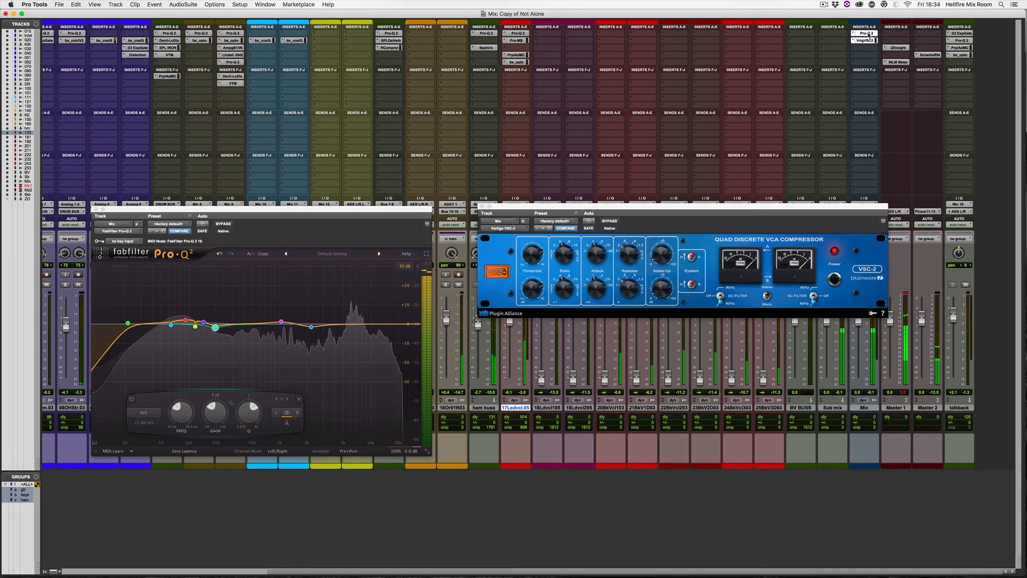
- Raise the VSC-2's threshold by ear to about -8.4 dB while the mix plays
left_click(623, 256)
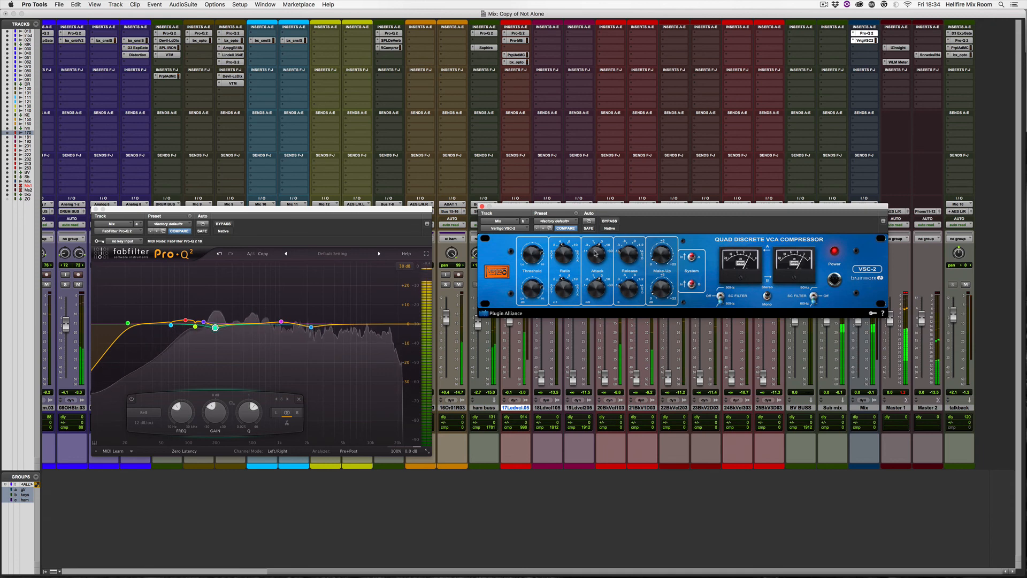
mouse_move(536, 258)
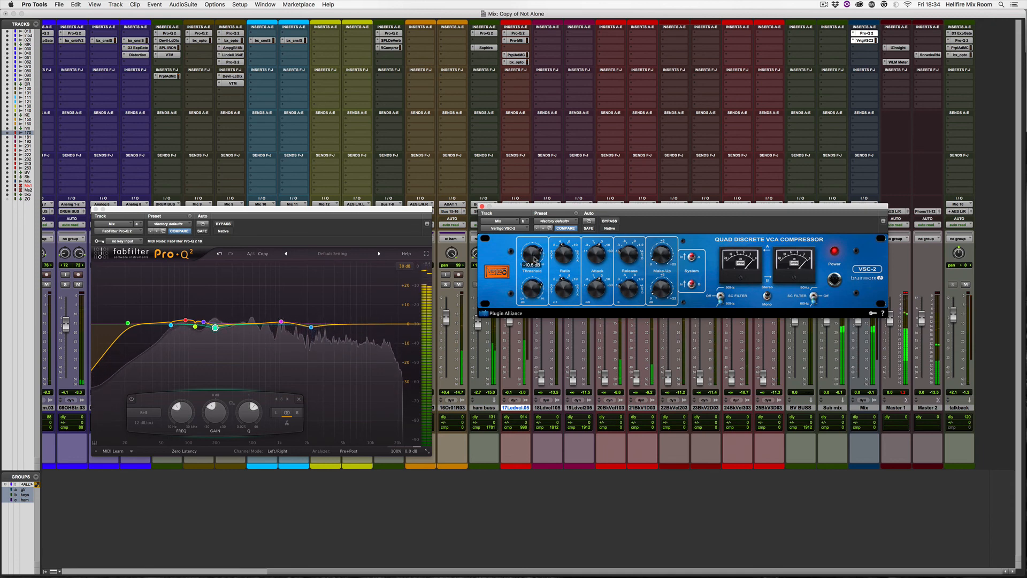
scroll(535, 259, "down", 1)
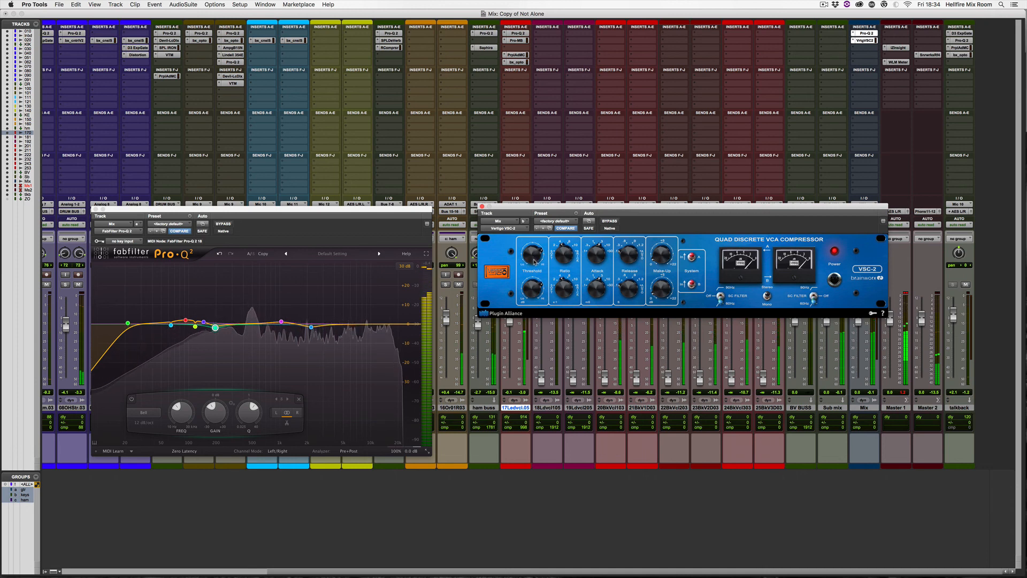
mouse_move(596, 257)
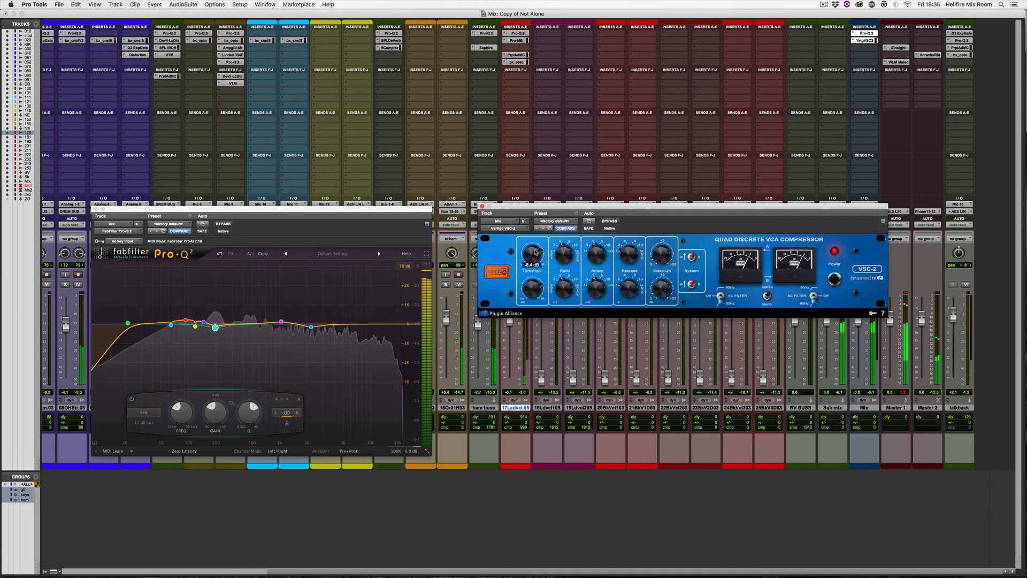
- Compare the mix with both Mix track inserts bypassed and active once more, leave them active and close both plug-in windows
left_click(866, 35, "shift+super")
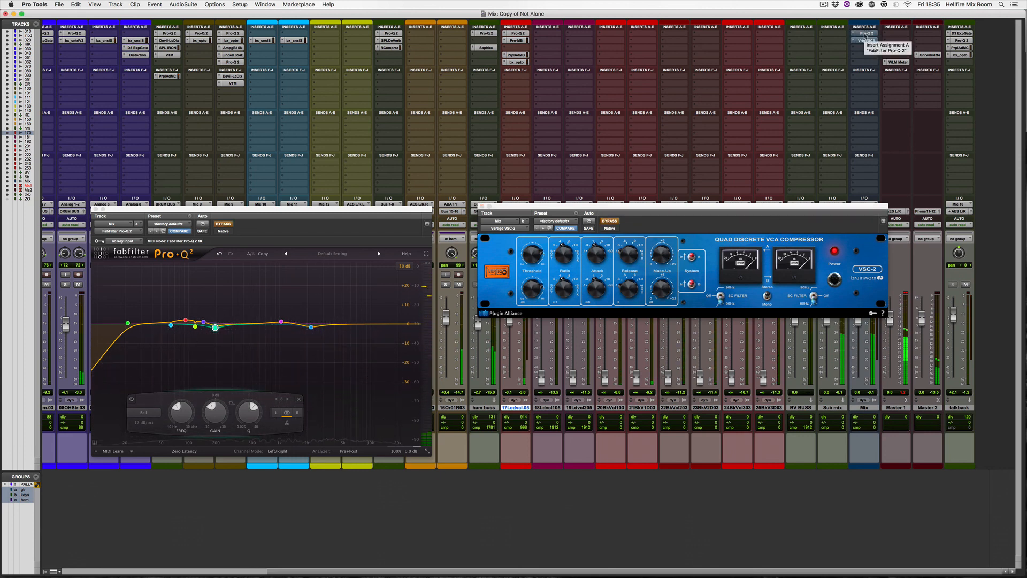
left_click(866, 36, "shift+super")
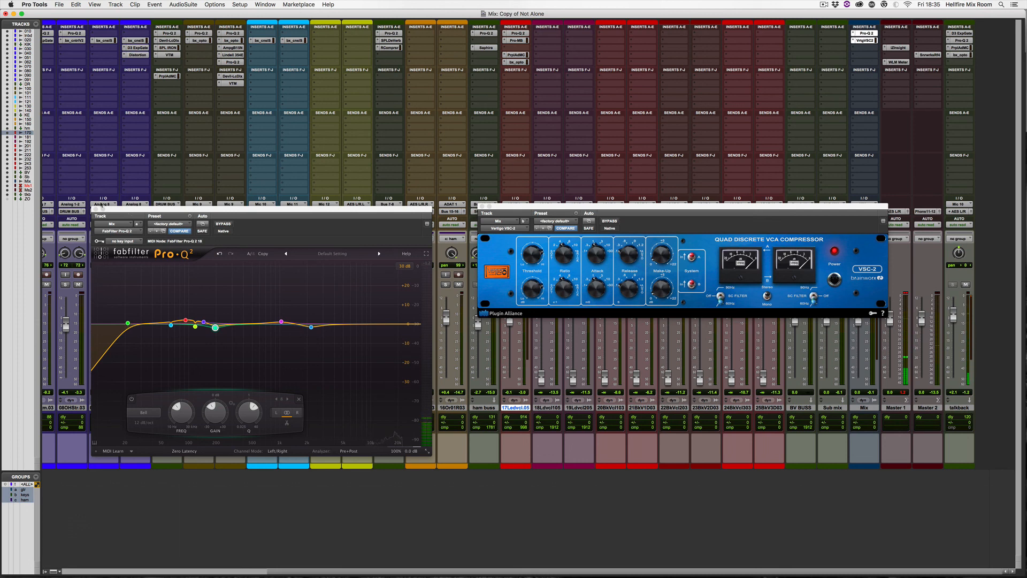
left_click(95, 207)
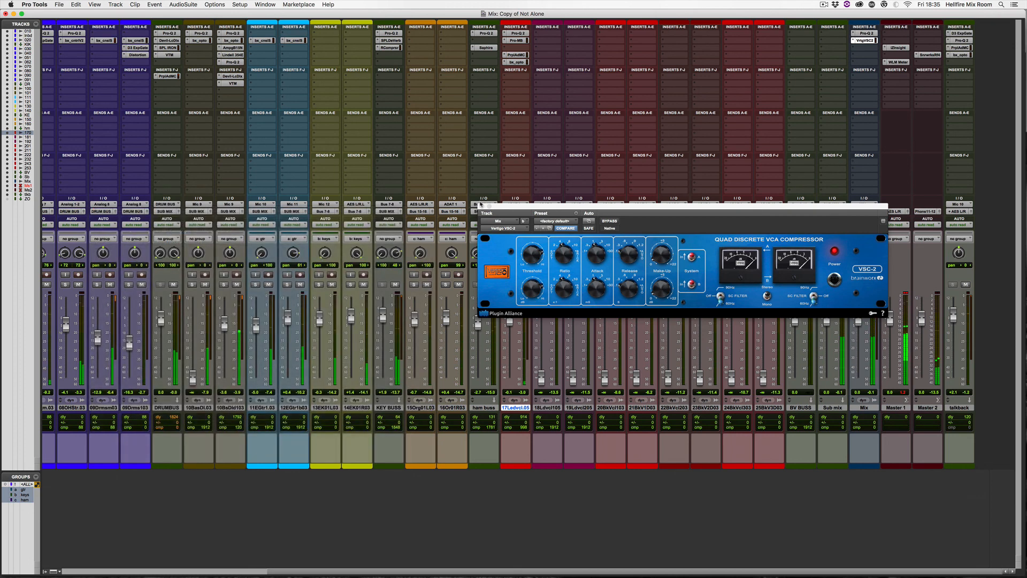
left_click(482, 206)
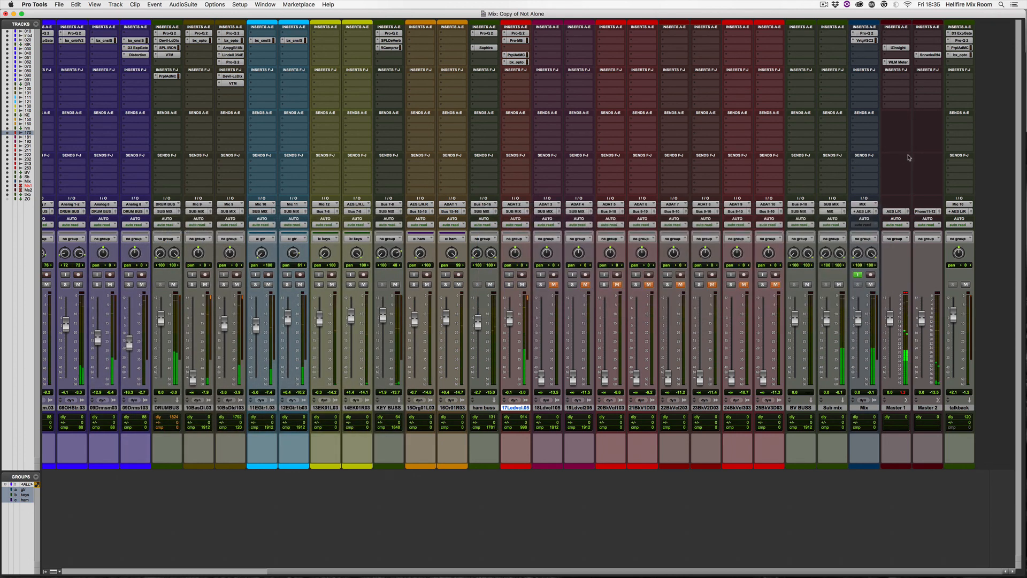